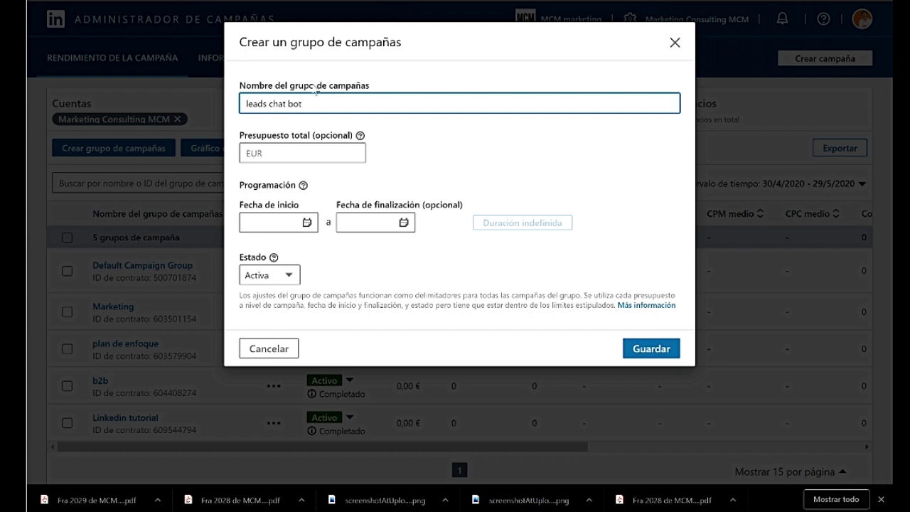
# Set the campaign group's total budget to 100 € and schedule it from 29/5/2020 to 14/6/2020.
pyautogui.press('Tab')
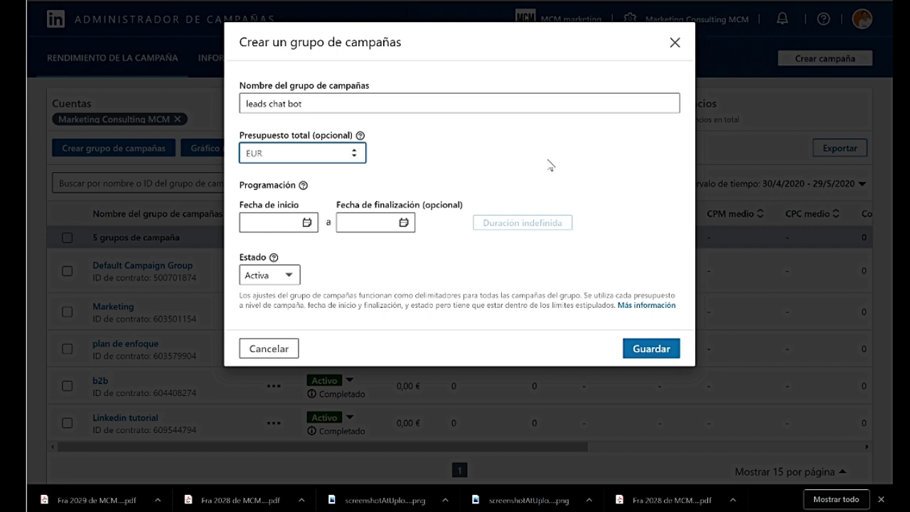
pyautogui.write('100')
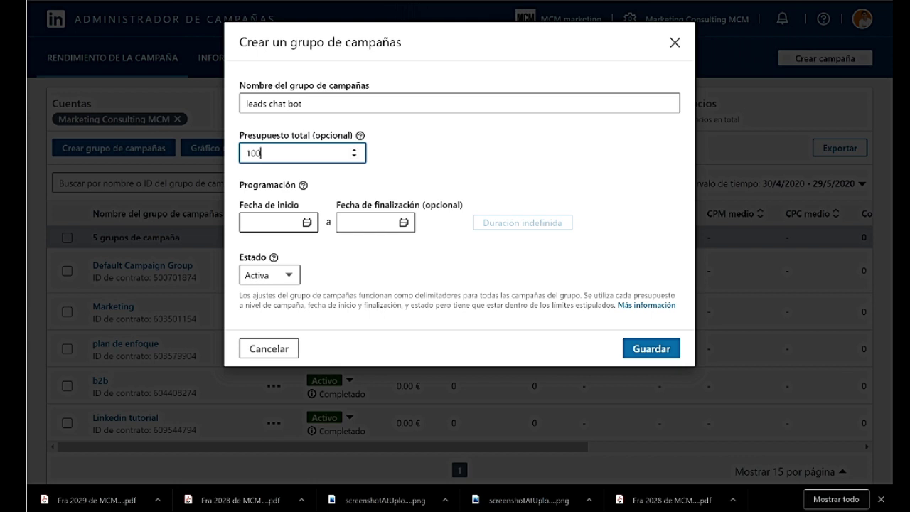
pyautogui.press('Tab')
pyautogui.click(334, 353)
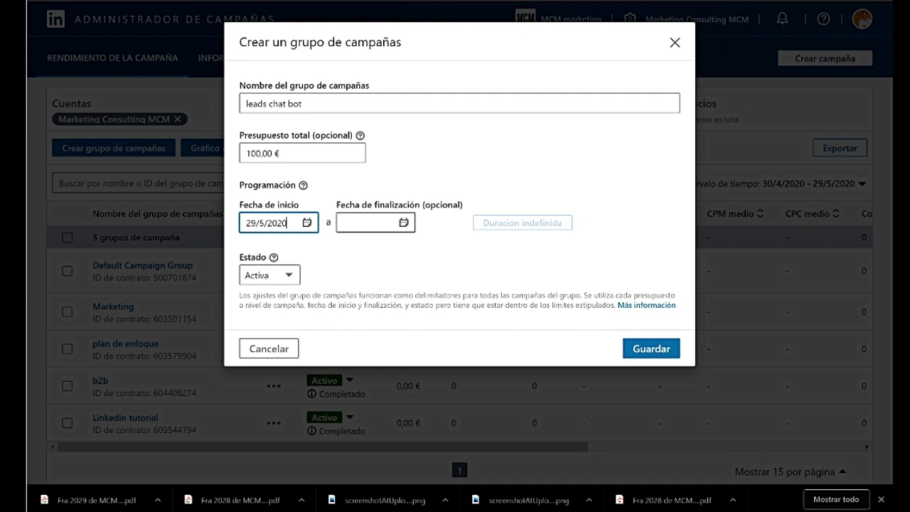
pyautogui.press('Tab')
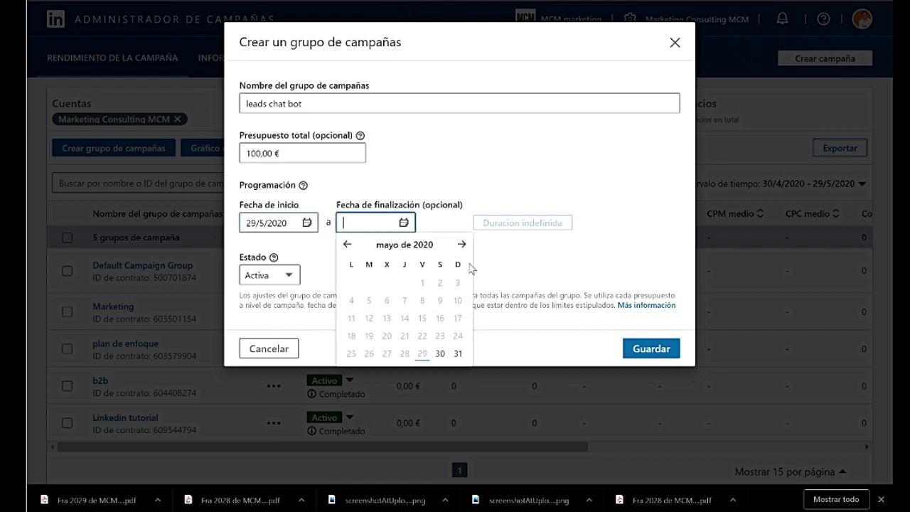
pyautogui.click(462, 245)
pyautogui.click(458, 301)
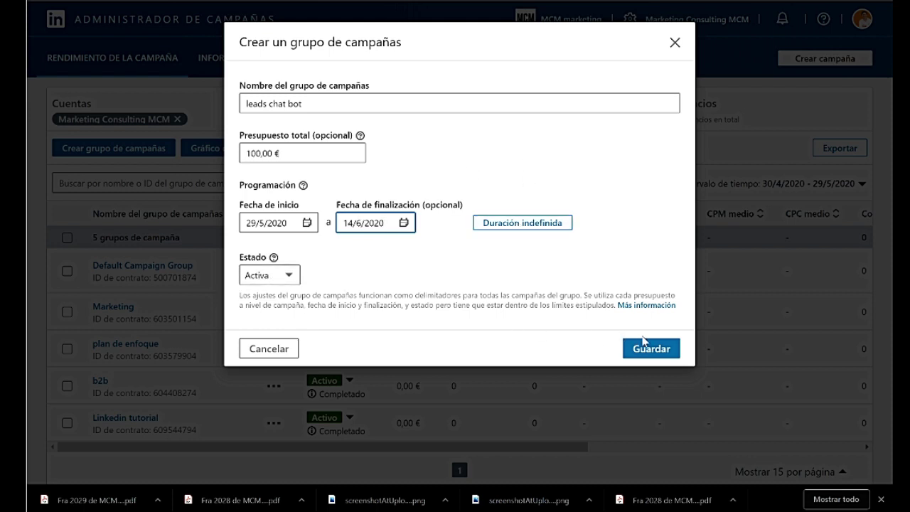
# Set the campaign group's status to Borrador and save the group.
pyautogui.click(288, 276)
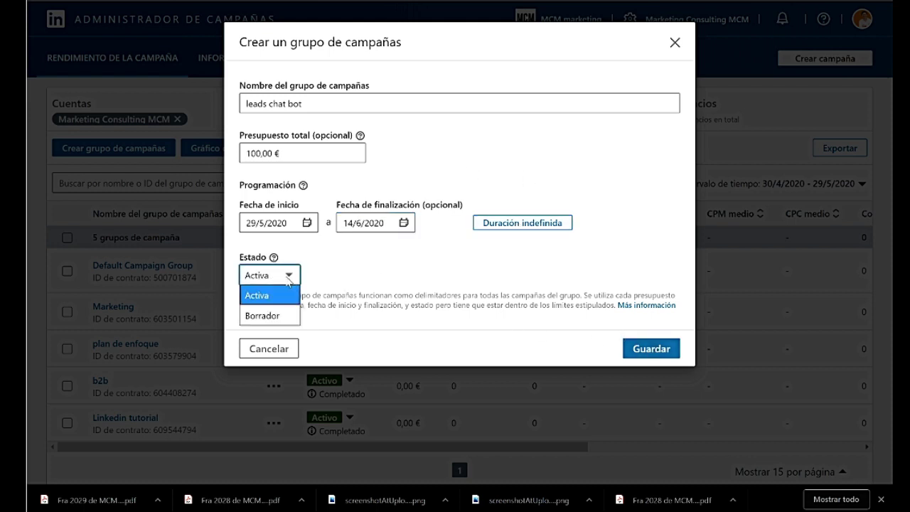
pyautogui.click(283, 317)
pyautogui.click(644, 349)
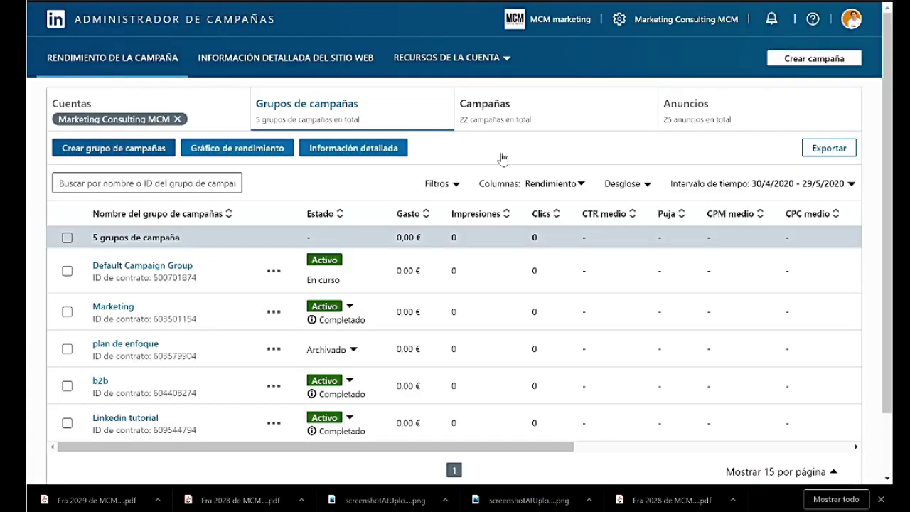
# Open the "leads chat bot" campaign group and start creating a campaign in it.
pyautogui.scroll(-3, 331, 324)
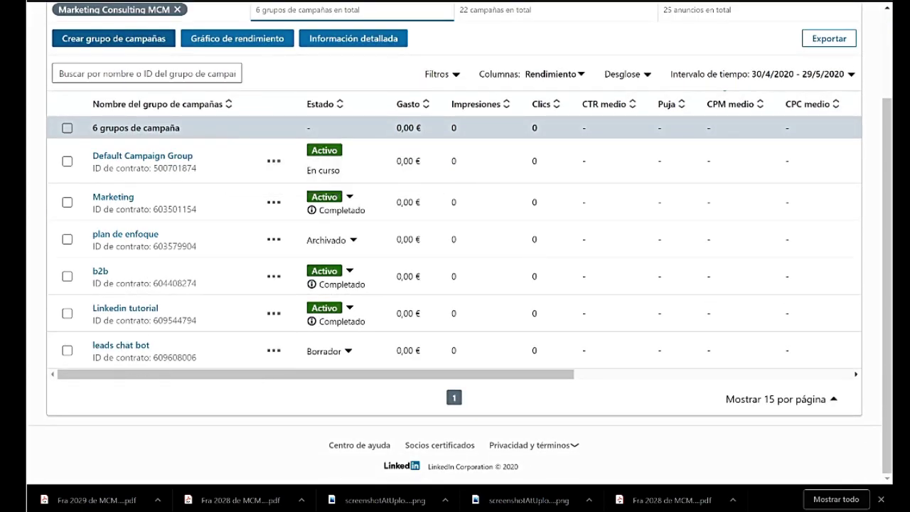
pyautogui.scroll(3, 407, 337)
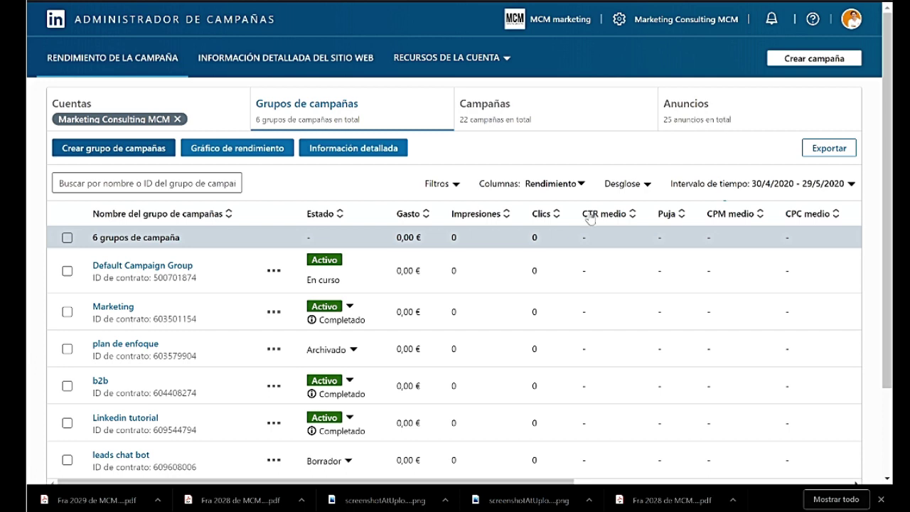
pyautogui.scroll(-3, 493, 288)
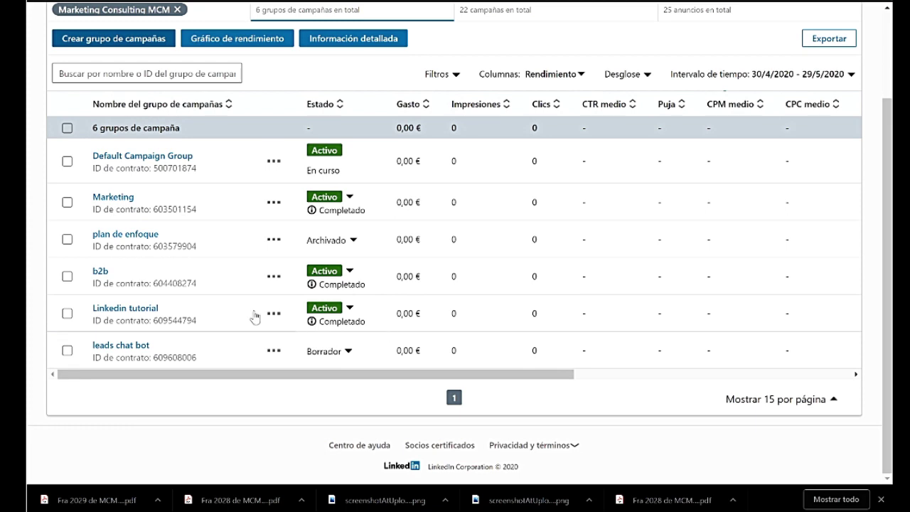
pyautogui.click(128, 346)
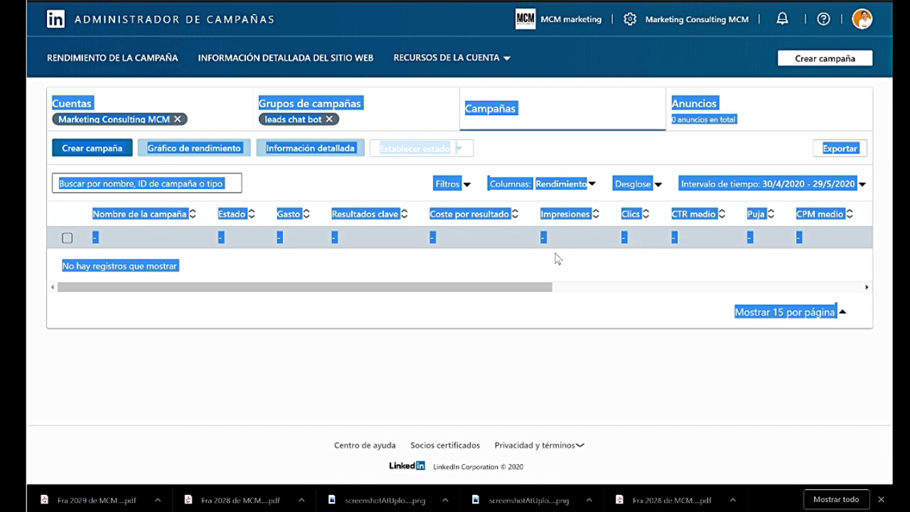
pyautogui.click(661, 402)
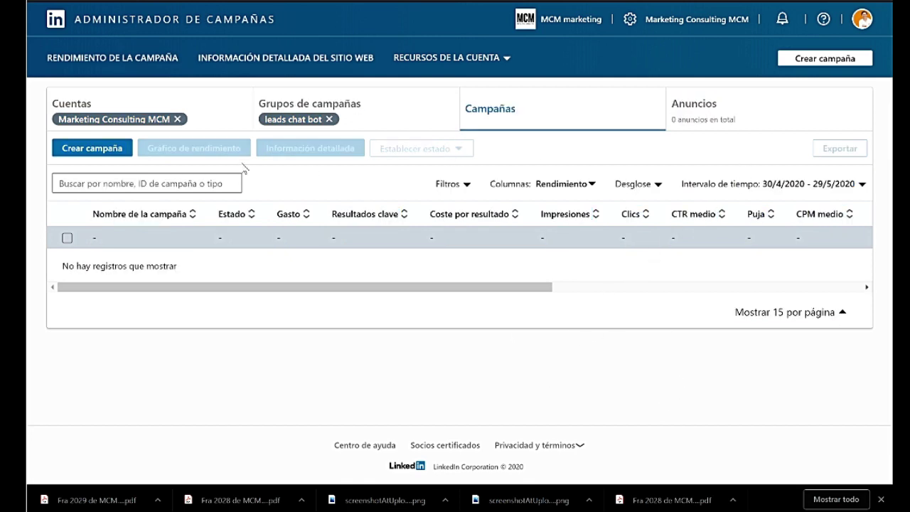
pyautogui.click(107, 150)
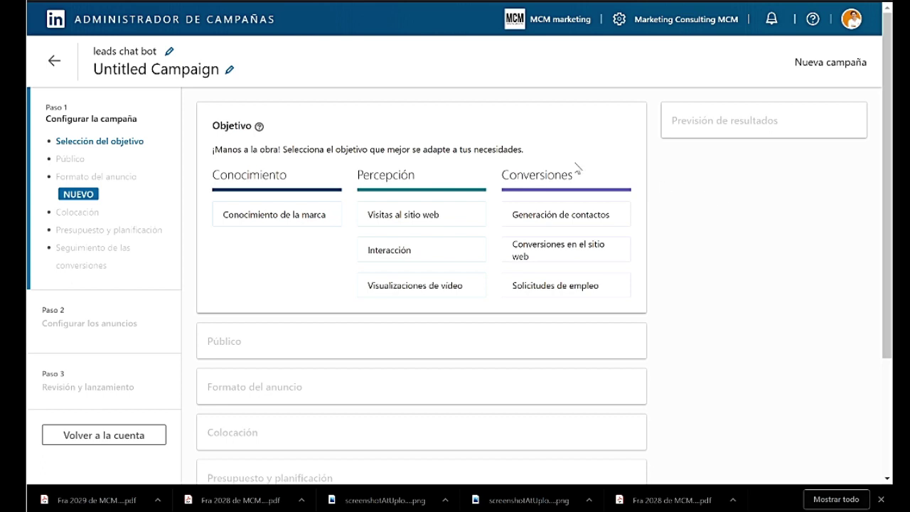
# Choose Generación de contactos, under Conversiones, as the objective of the new campaign.
pyautogui.moveTo(582, 215)
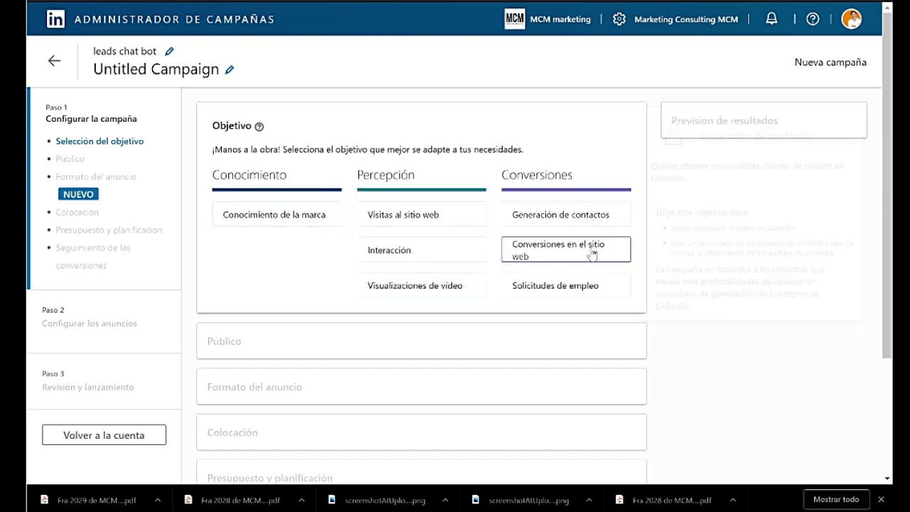
pyautogui.moveTo(591, 254)
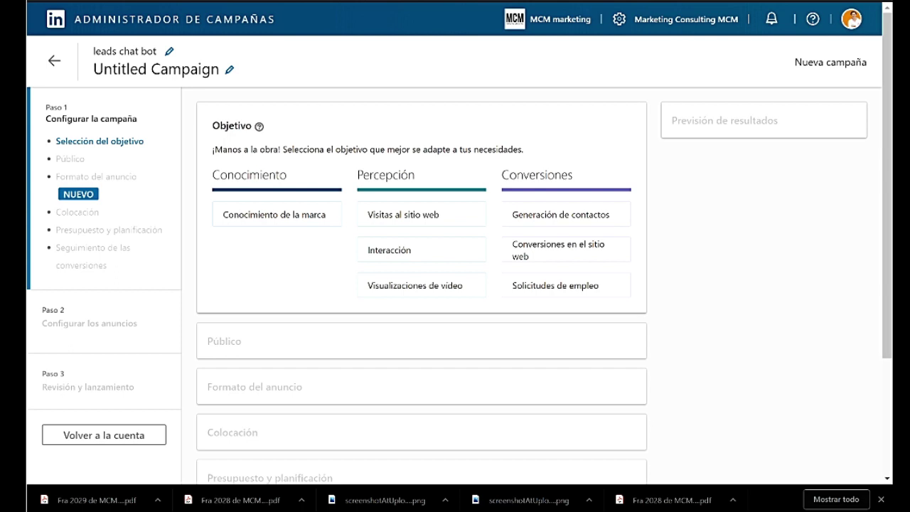
pyautogui.moveTo(547, 222)
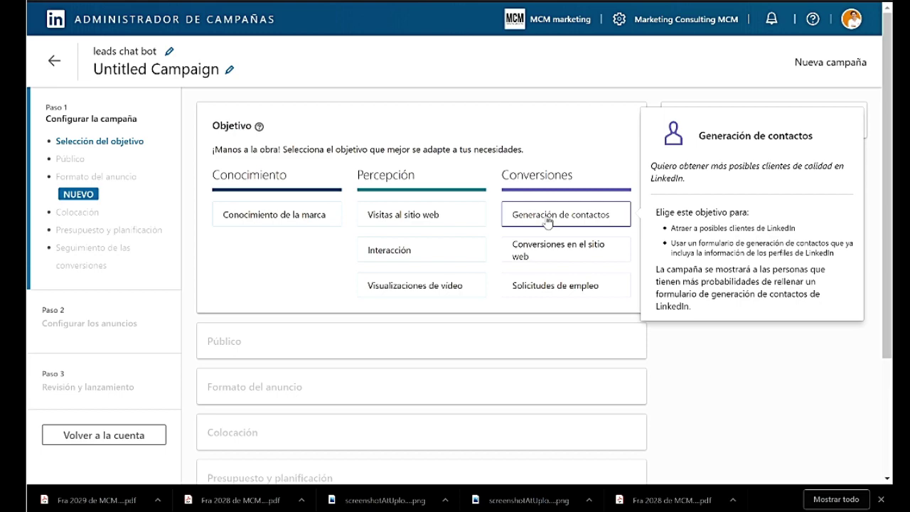
pyautogui.scroll(-2, 547, 222)
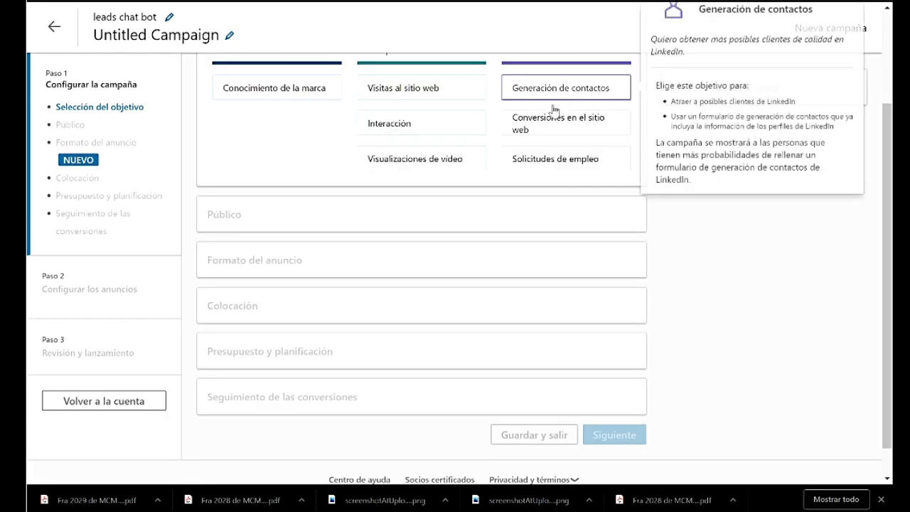
pyautogui.scroll(2, 524, 137)
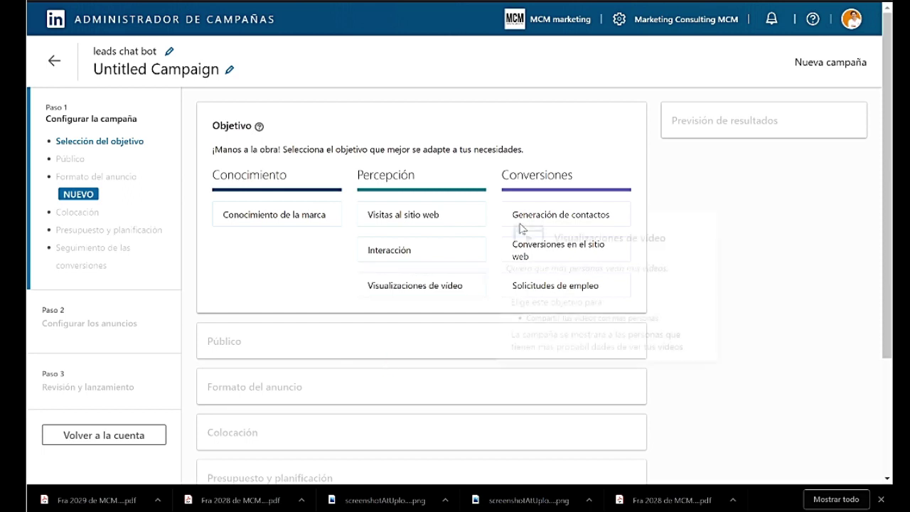
pyautogui.click(566, 214)
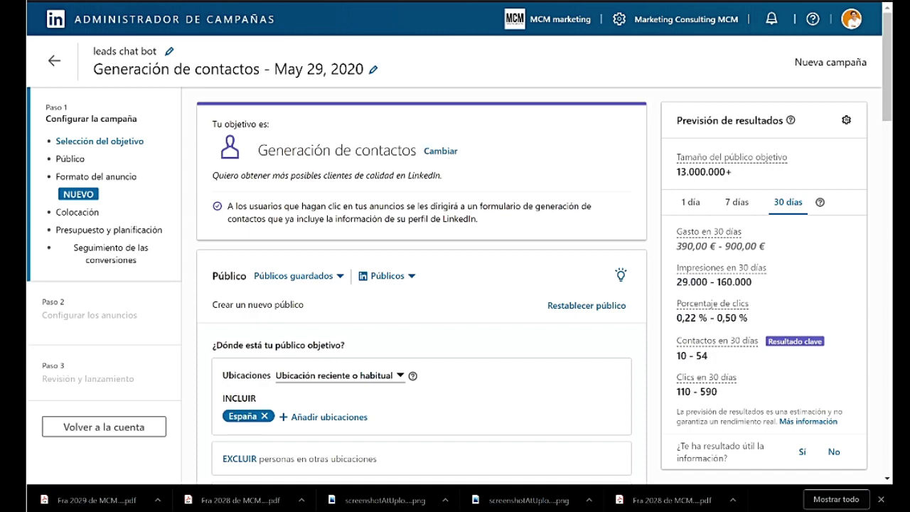
# Apply the predefined LinkedIn audience "Propietarios de pymes" to the campaign, replacing the current targeting selection.
pyautogui.scroll(-2, 482, 273)
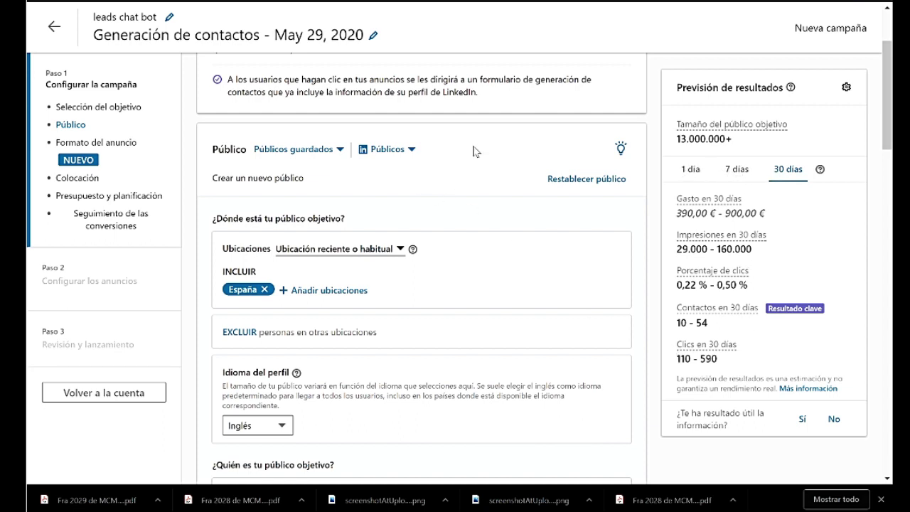
pyautogui.scroll(1, 473, 146)
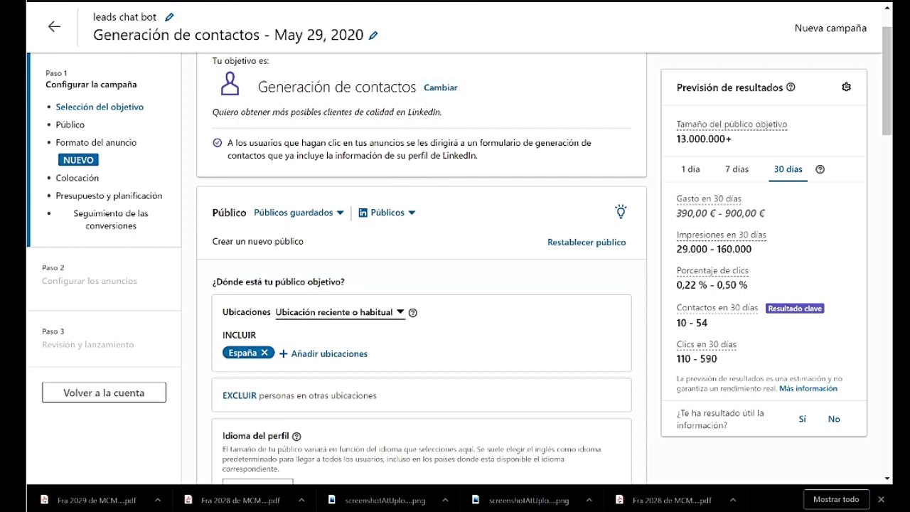
pyautogui.click(338, 215)
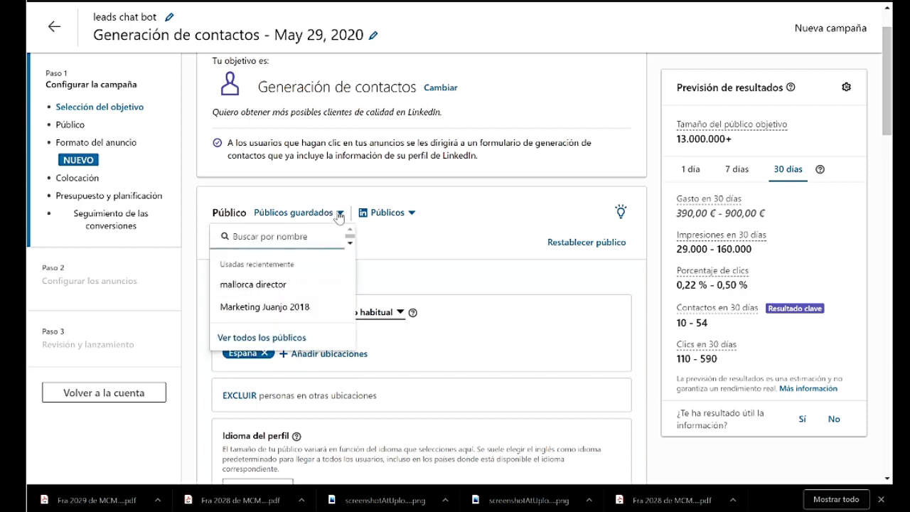
pyautogui.click(339, 217)
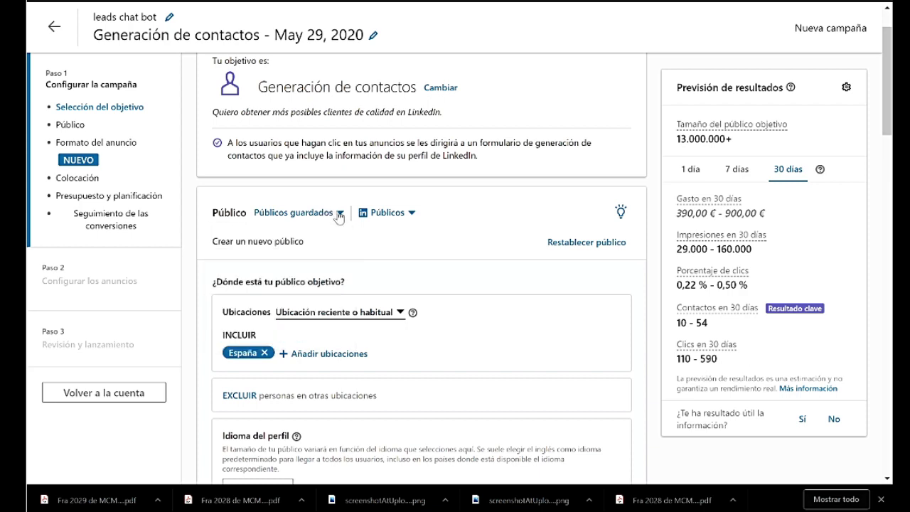
pyautogui.click(412, 213)
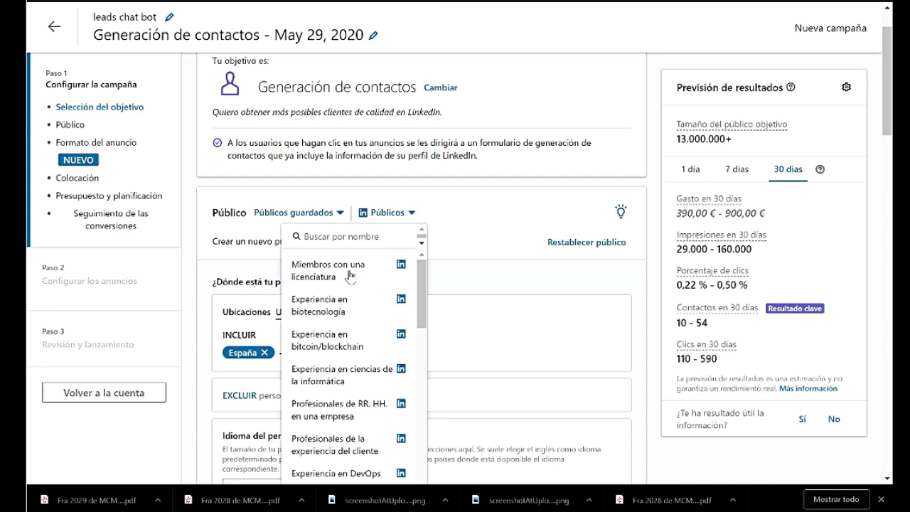
pyautogui.scroll(-2, 355, 331)
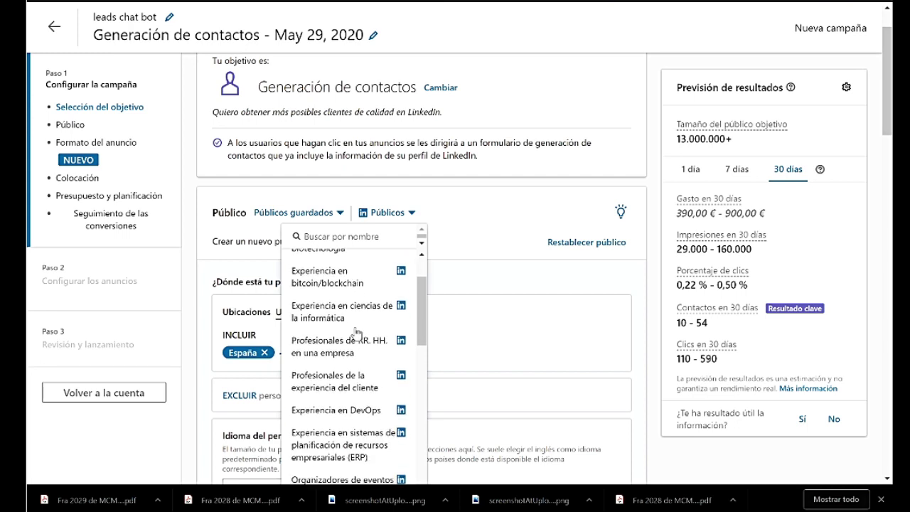
pyautogui.scroll(-2, 357, 332)
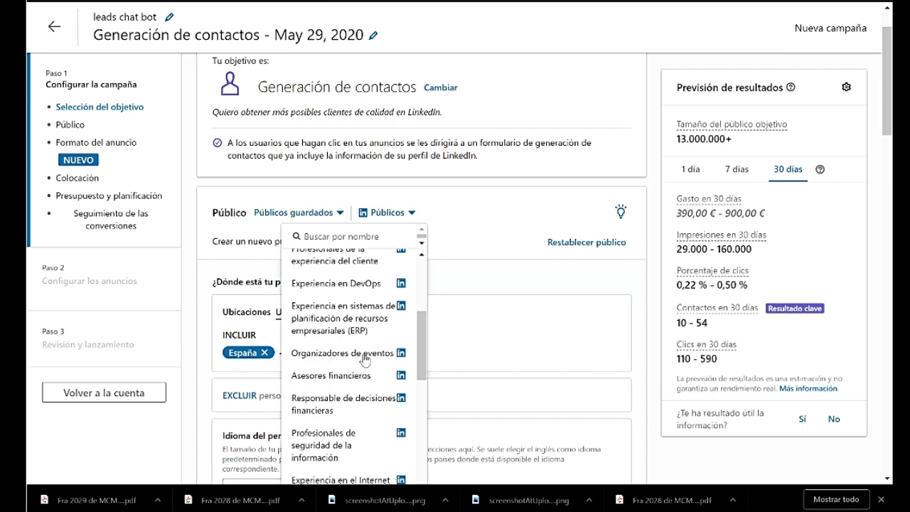
pyautogui.scroll(-2, 364, 359)
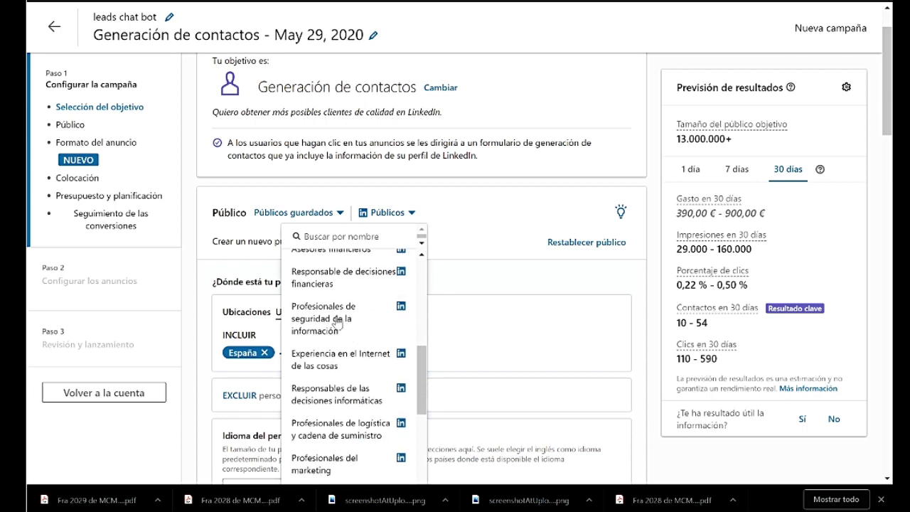
pyautogui.scroll(-4, 337, 323)
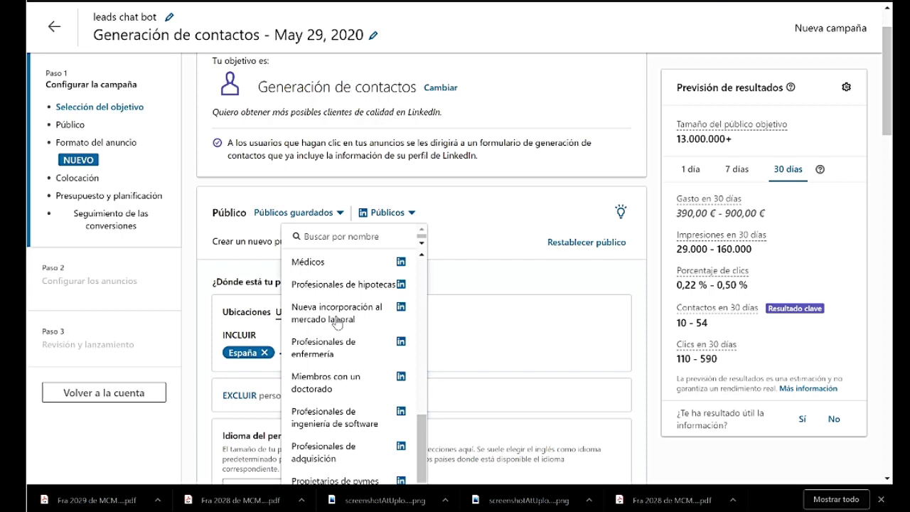
pyautogui.scroll(-1, 337, 322)
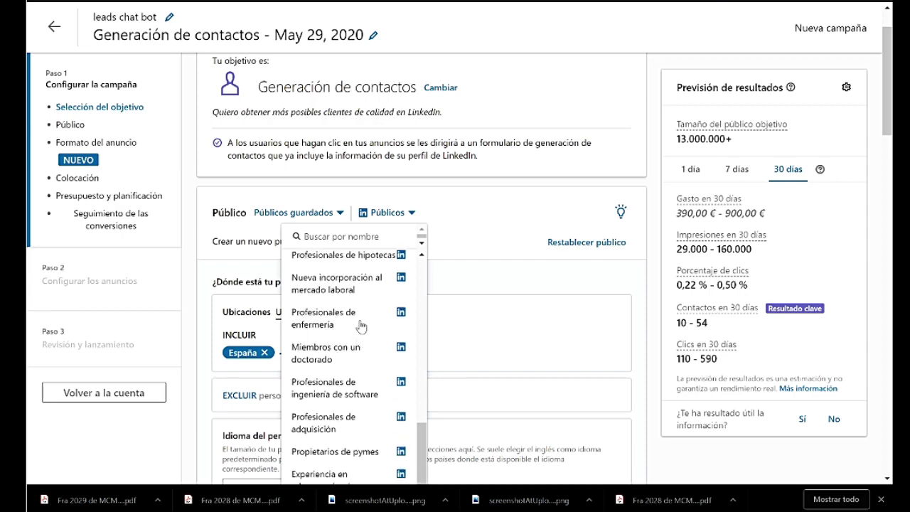
pyautogui.scroll(-3, 352, 297)
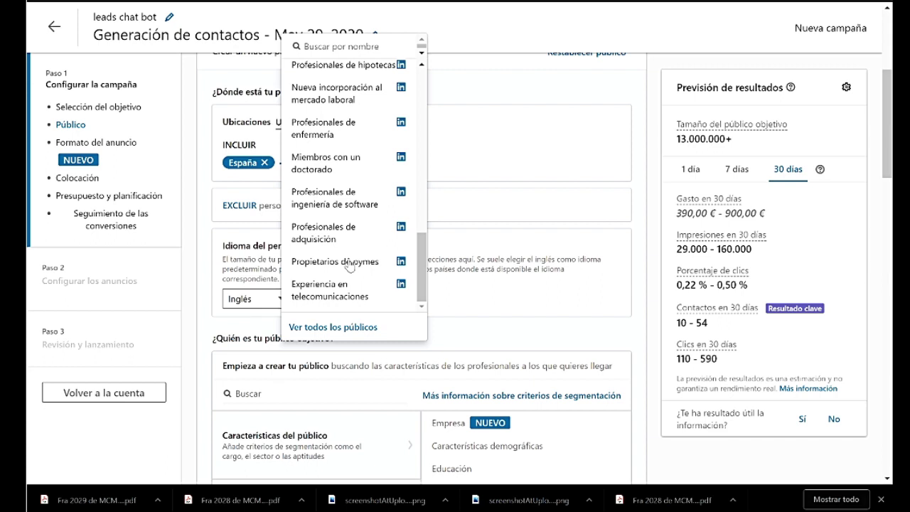
pyautogui.click(349, 263)
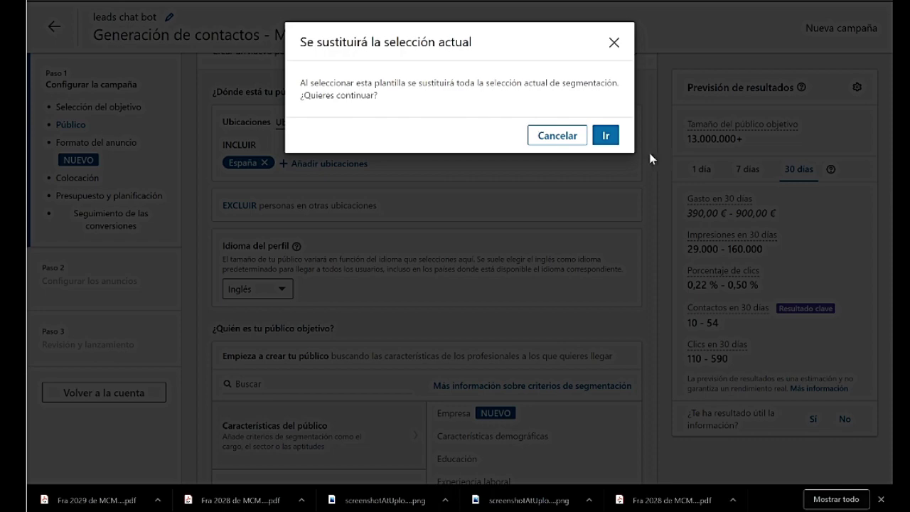
pyautogui.click(606, 137)
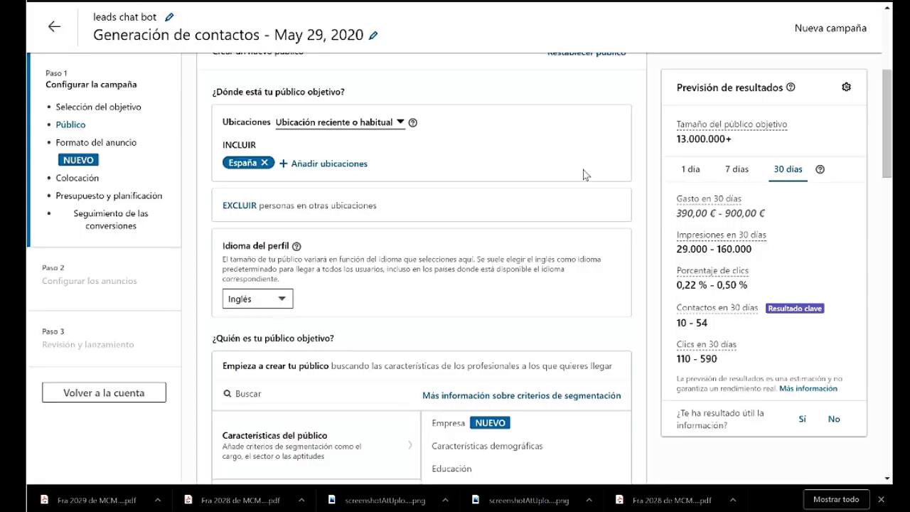
pyautogui.scroll(-3, 519, 203)
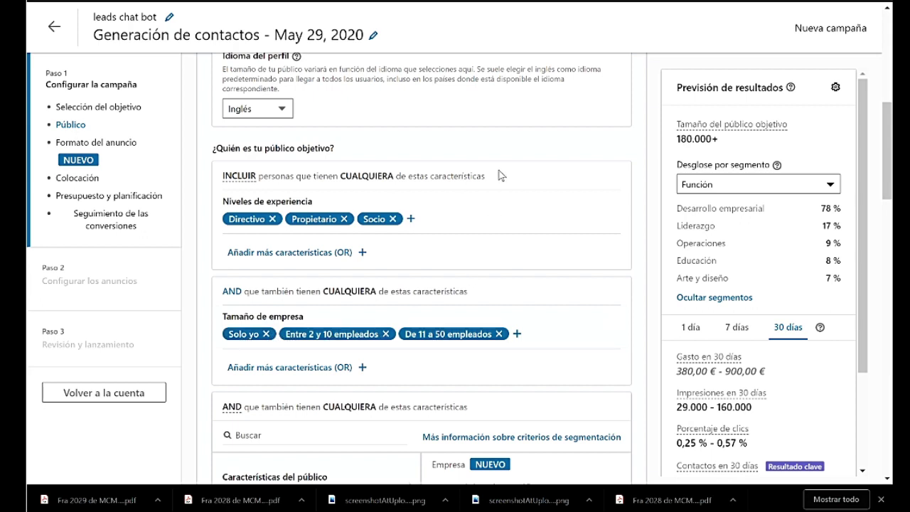
pyautogui.scroll(2, 528, 209)
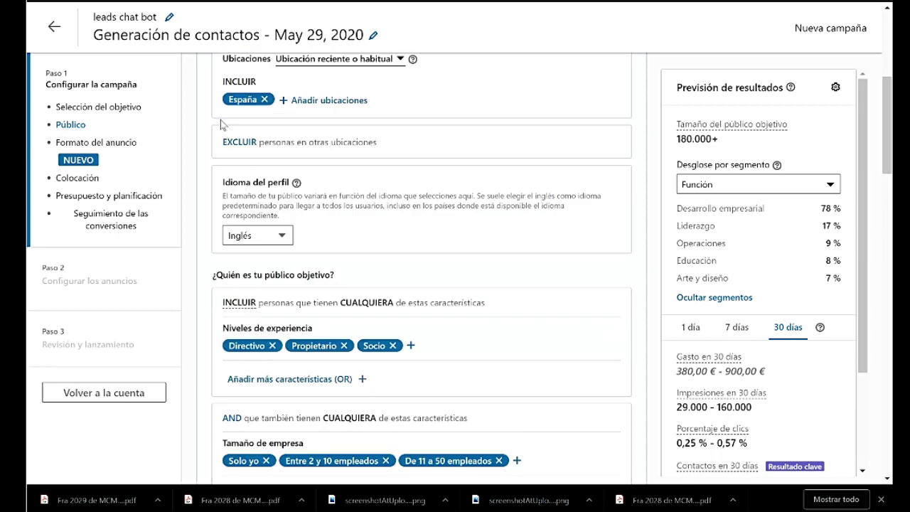
pyautogui.scroll(1, 331, 85)
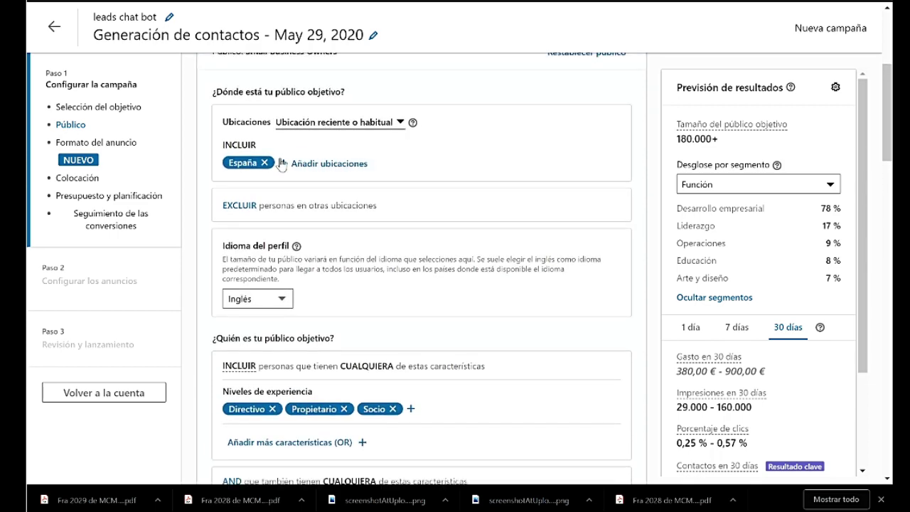
# Set the audience's profile language to Español, keeping España as the included location.
pyautogui.click(398, 124)
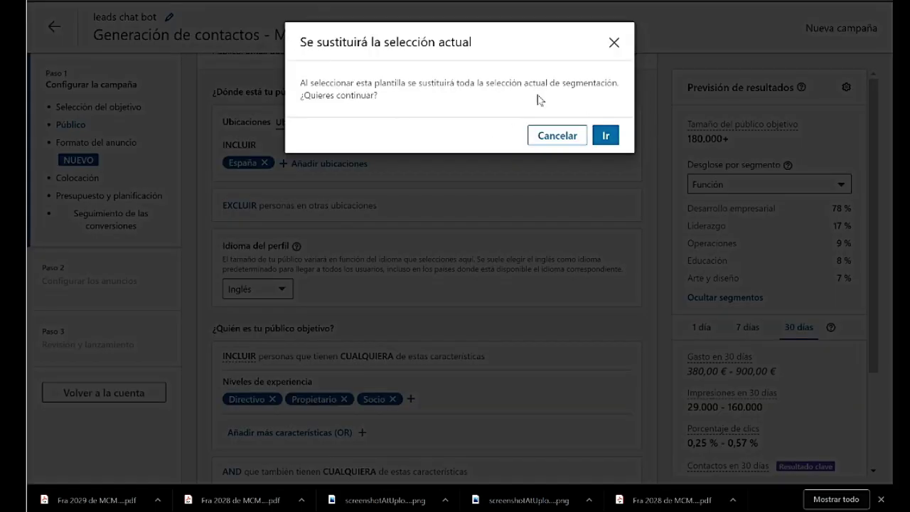
pyautogui.click(614, 44)
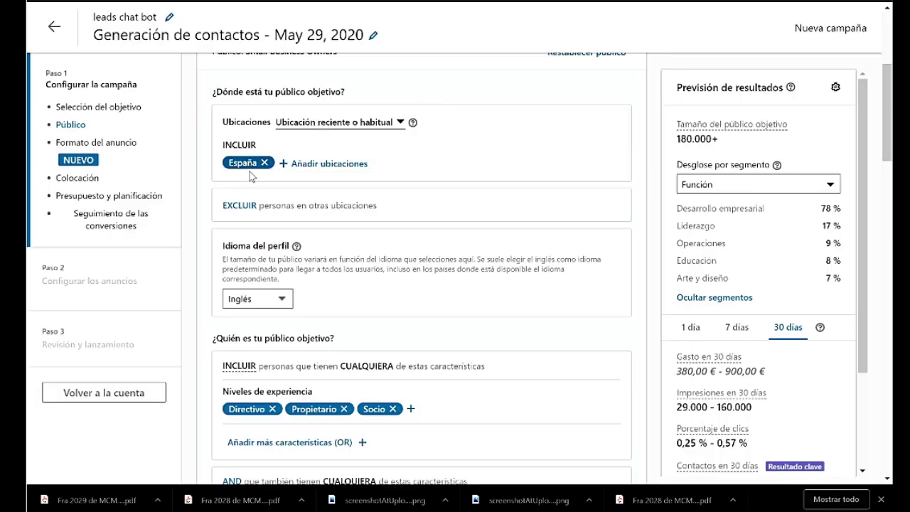
pyautogui.click(281, 300)
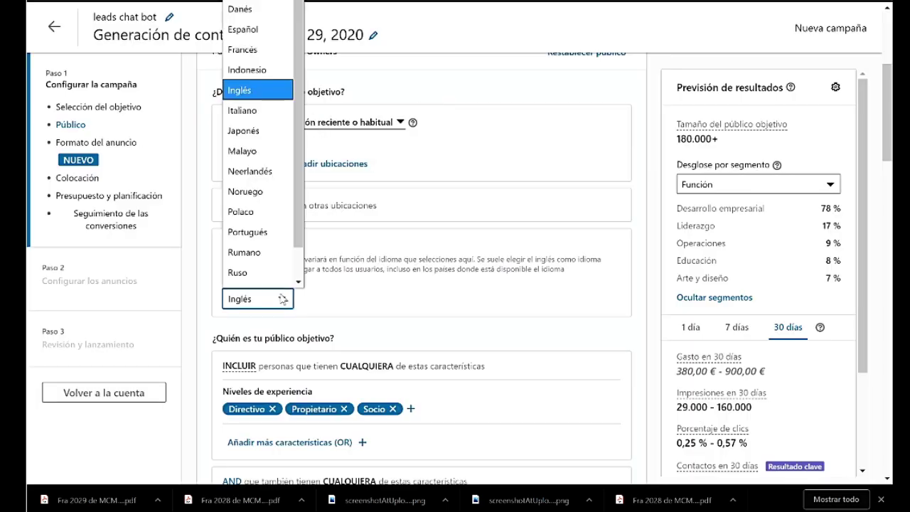
pyautogui.click(245, 15)
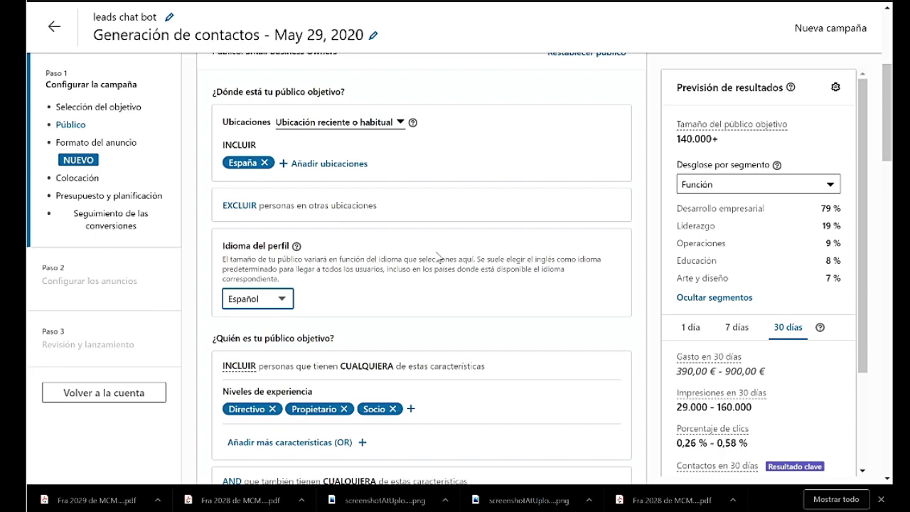
# Narrow the audience with the member trait Interés en formación from Intereses y rasgos.
pyautogui.scroll(-7, 438, 256)
pyautogui.scroll(2, 434, 210)
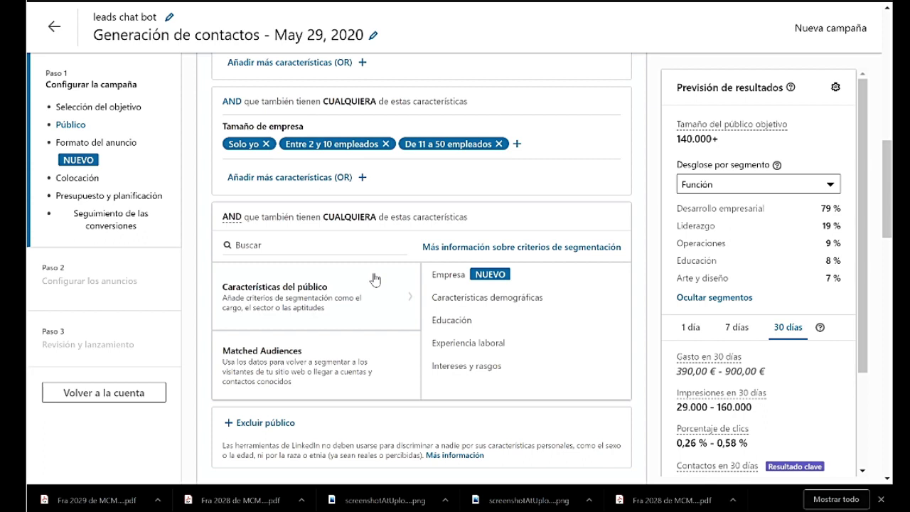
pyautogui.click(476, 369)
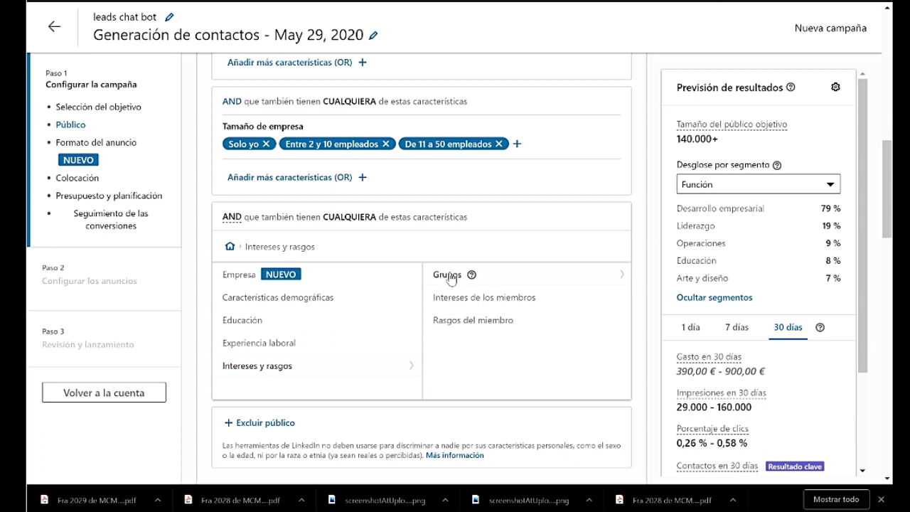
pyautogui.click(456, 299)
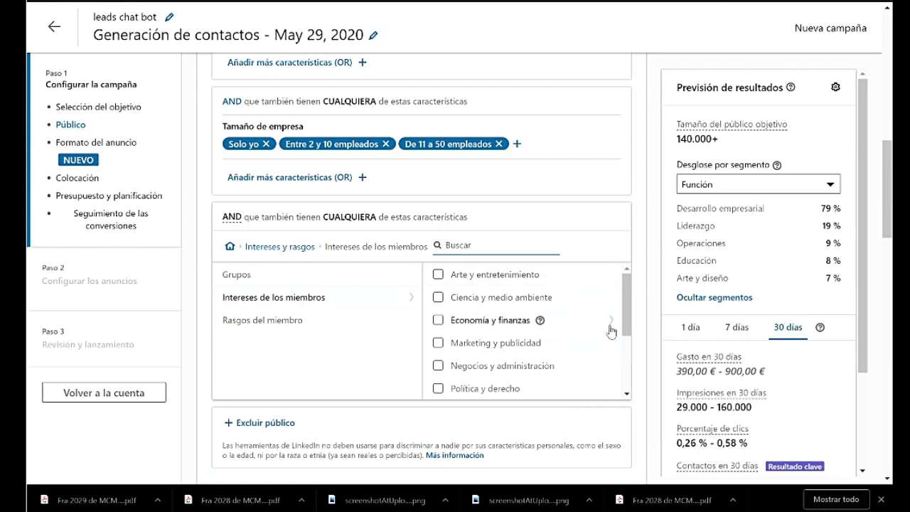
pyautogui.moveTo(626, 322); pyautogui.dragTo(624, 375)
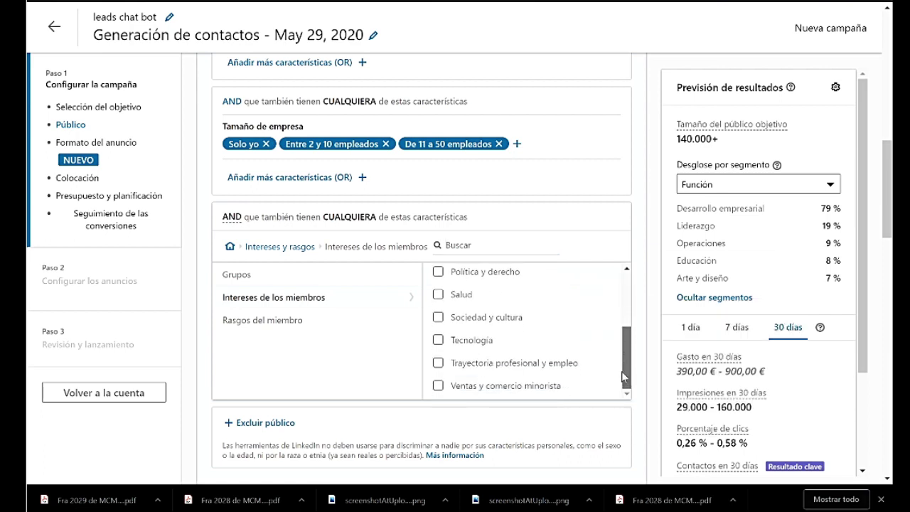
pyautogui.scroll(2, 624, 369)
pyautogui.moveTo(315, 320)
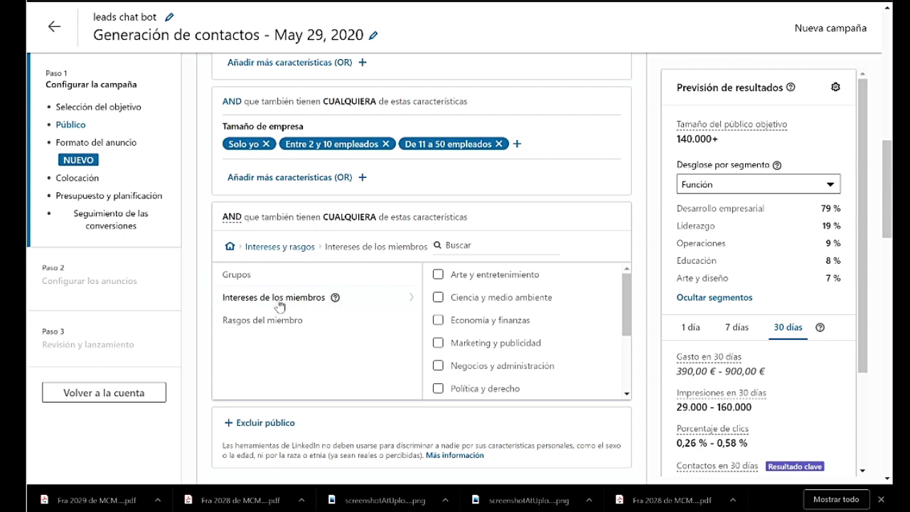
pyautogui.click(282, 323)
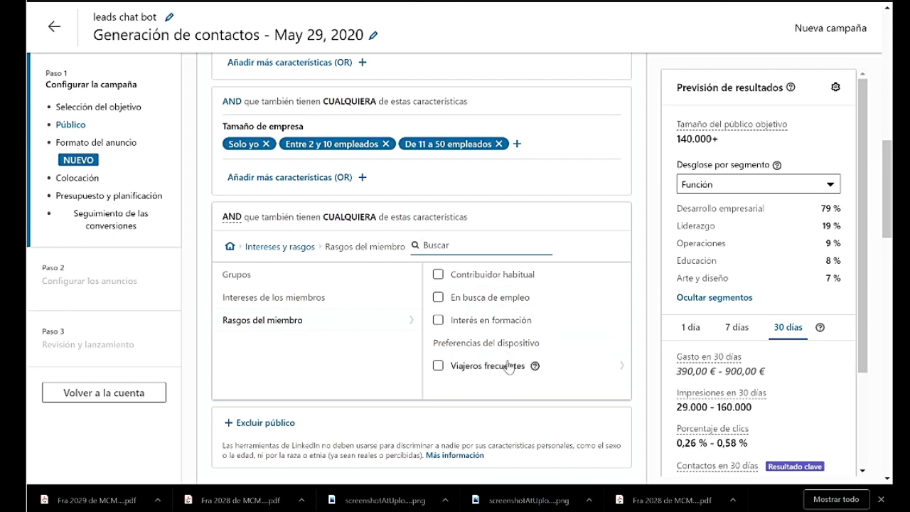
pyautogui.click(438, 320)
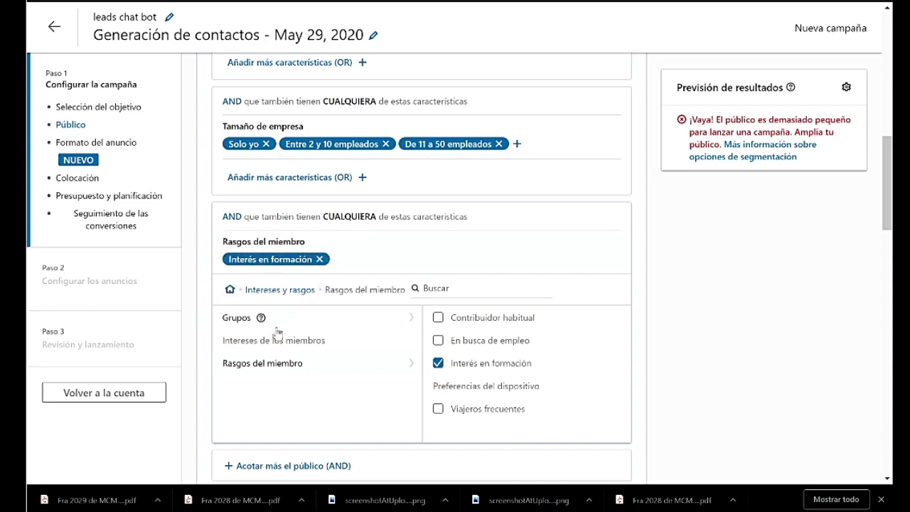
# Examine the Matched Audiences list options and the form for uploading a contact or company list, leaving without uploading one.
pyautogui.scroll(-4, 249, 284)
pyautogui.click(269, 213)
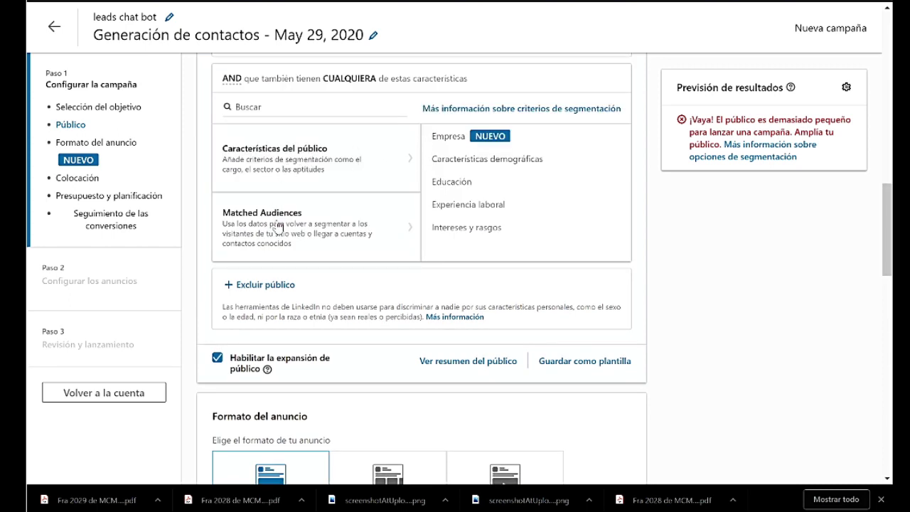
pyautogui.moveTo(278, 228)
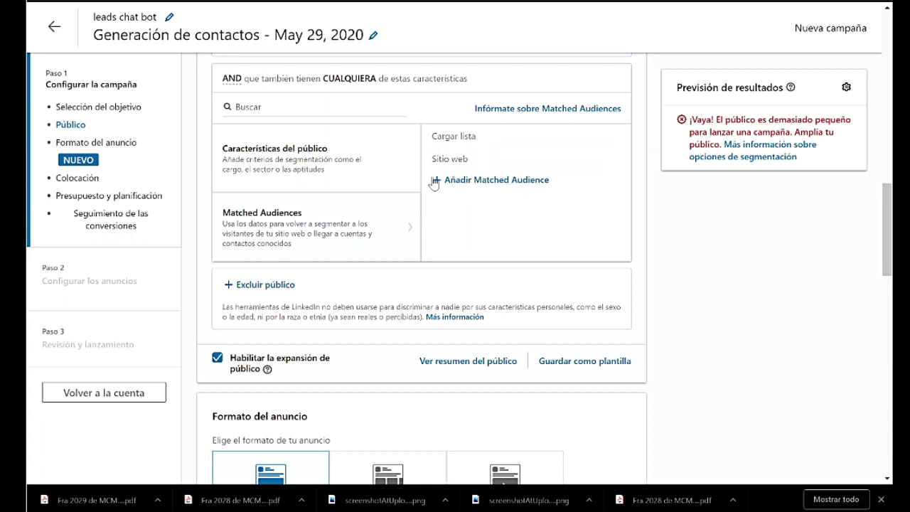
pyautogui.click(508, 183)
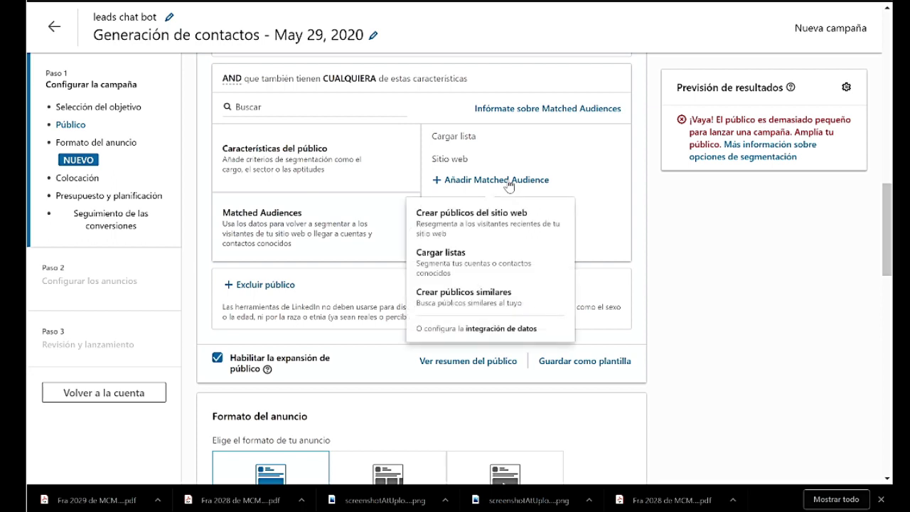
pyautogui.click(509, 261)
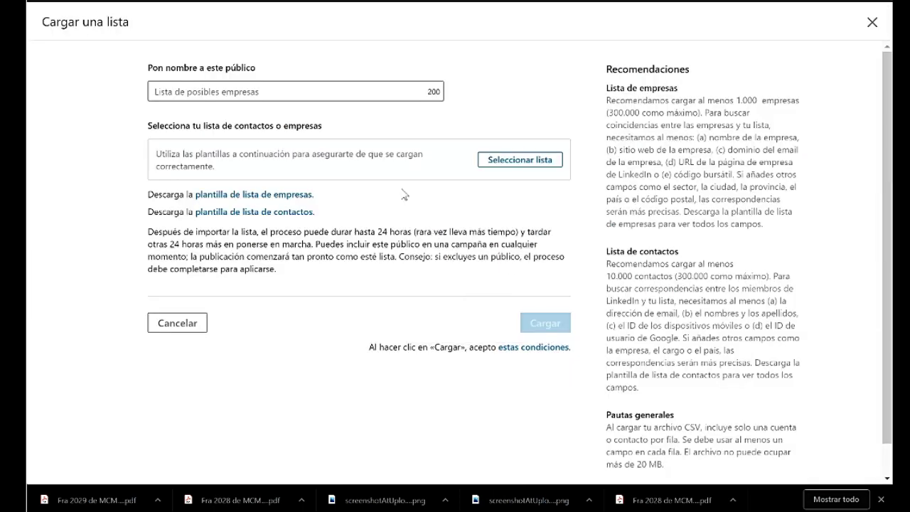
pyautogui.click(296, 91)
pyautogui.click(196, 325)
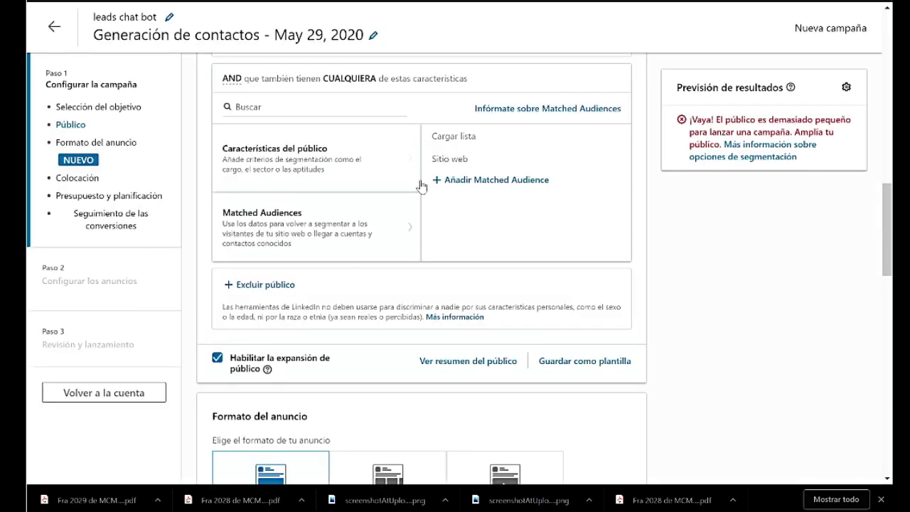
pyautogui.click(561, 137)
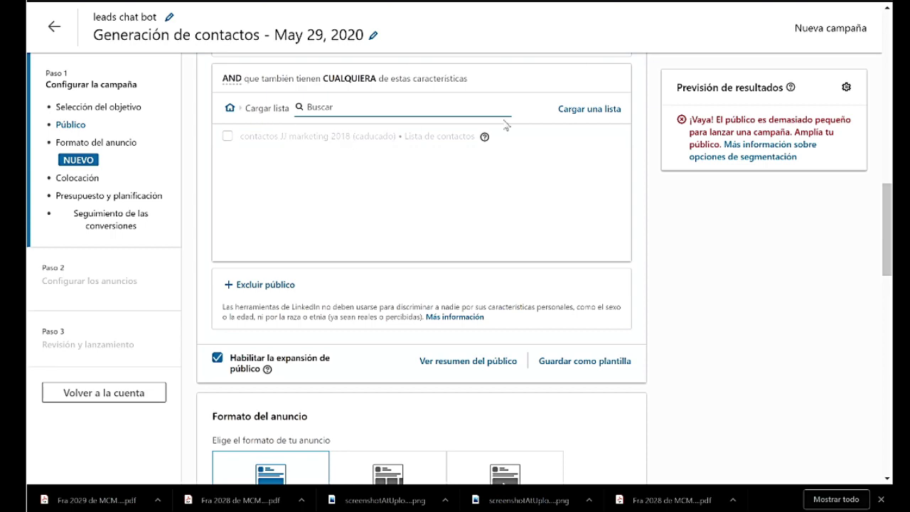
pyautogui.click(589, 121)
pyautogui.click(167, 352)
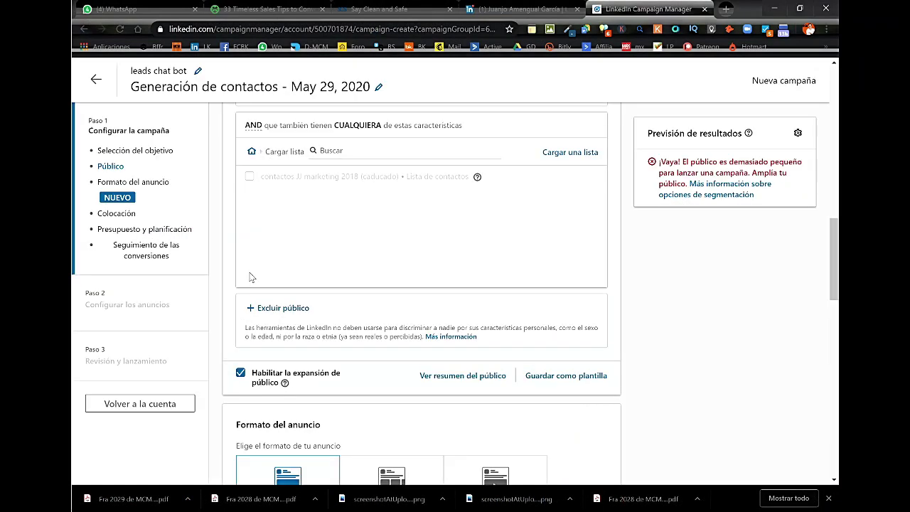
# Remove the Interés en formación member trait from the audience and dismiss the mail notification.
pyautogui.scroll(2, 313, 213)
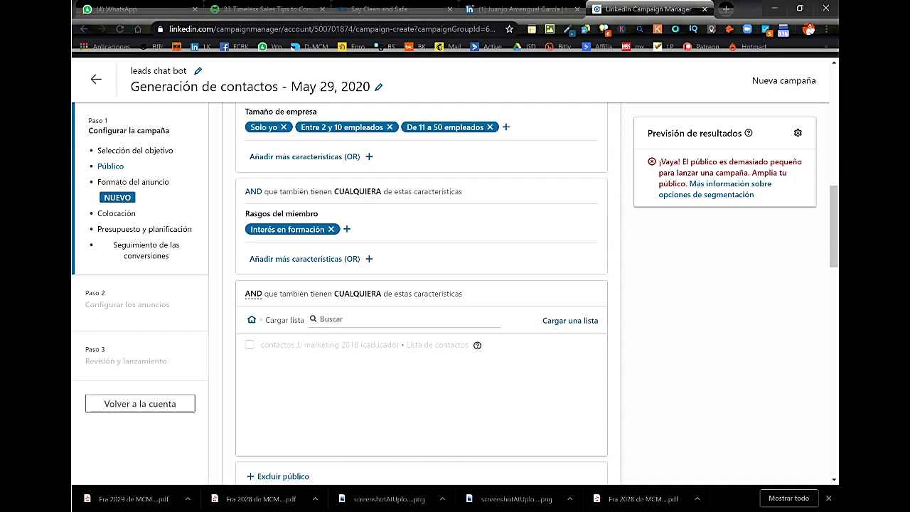
pyautogui.click(252, 320)
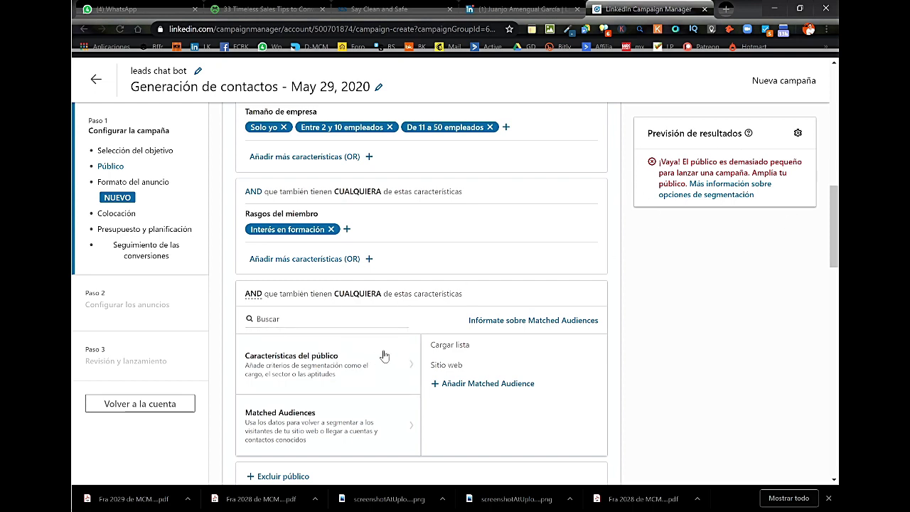
pyautogui.click(331, 230)
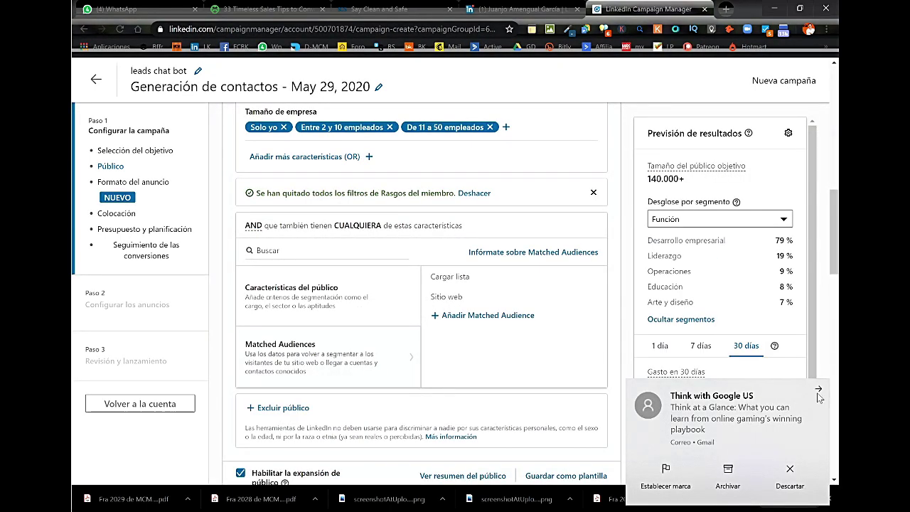
pyautogui.click(818, 390)
# Narrow the audience to the company sectors Ocio, viajes y turismo and Hostelería, within Viajes y ocio.
pyautogui.click(327, 250)
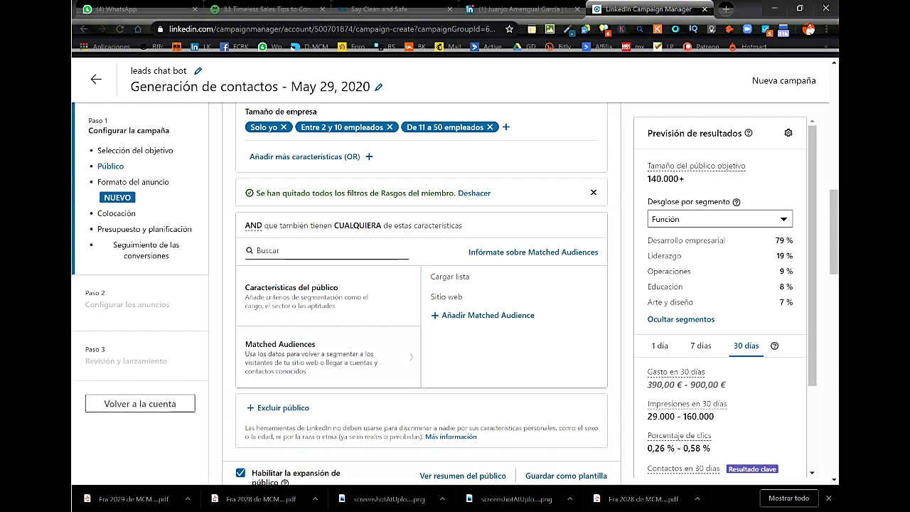
pyautogui.click(320, 299)
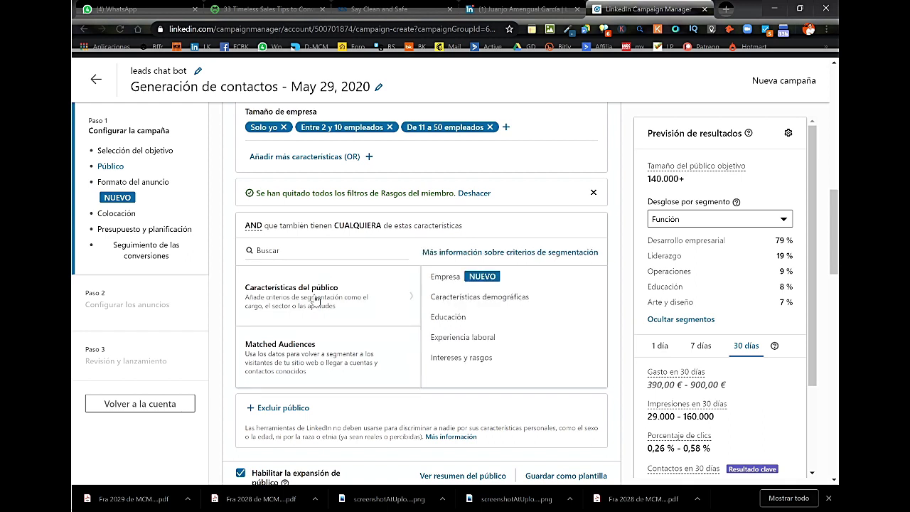
pyautogui.click(571, 280)
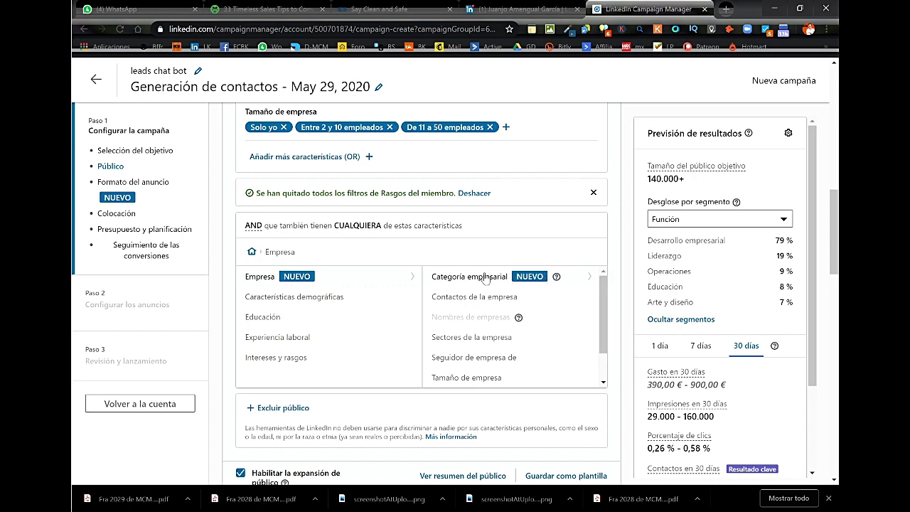
pyautogui.click(494, 340)
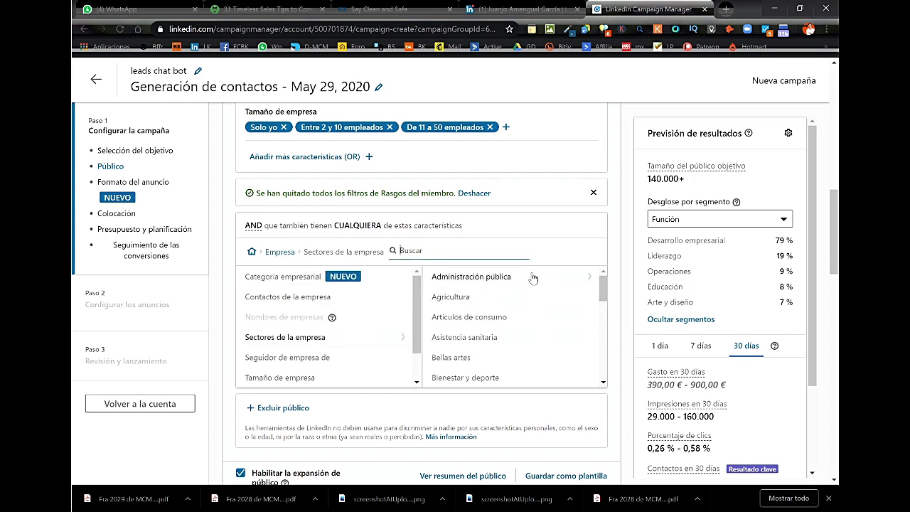
pyautogui.moveTo(604, 291); pyautogui.dragTo(601, 370)
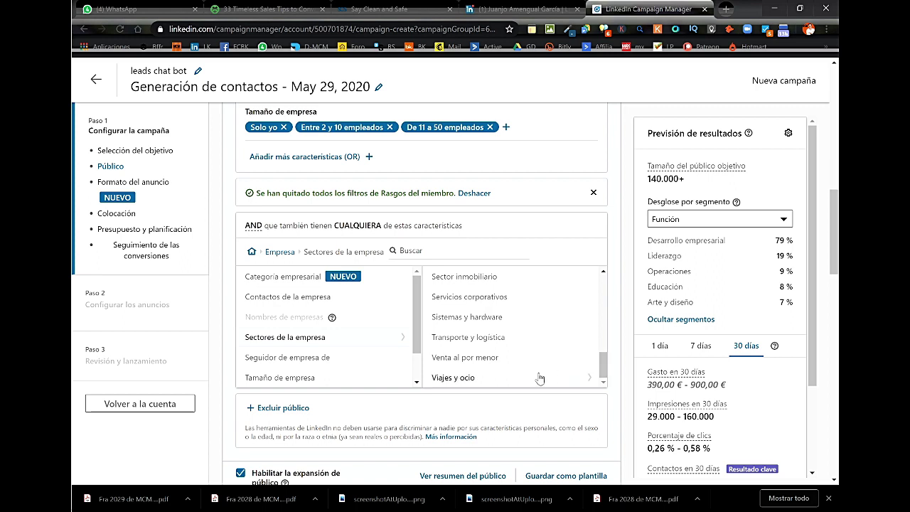
pyautogui.click(562, 377)
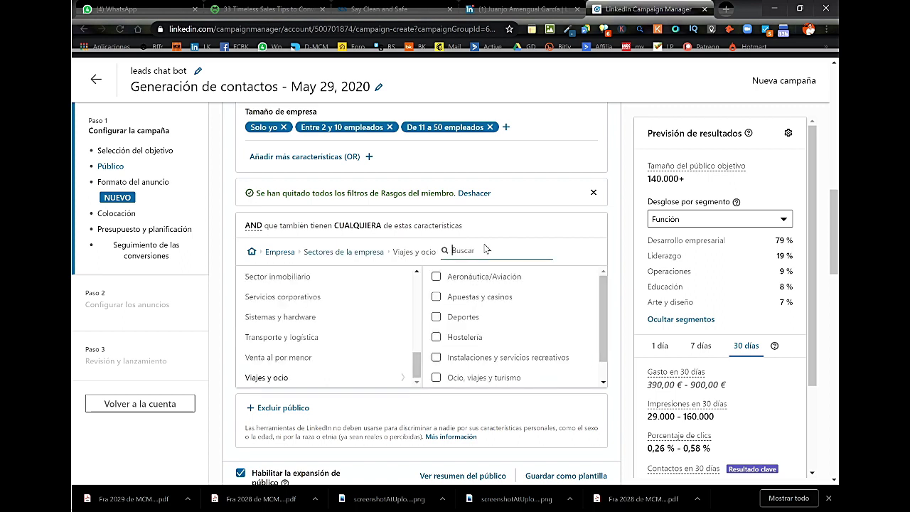
pyautogui.click(436, 376)
pyautogui.click(436, 373)
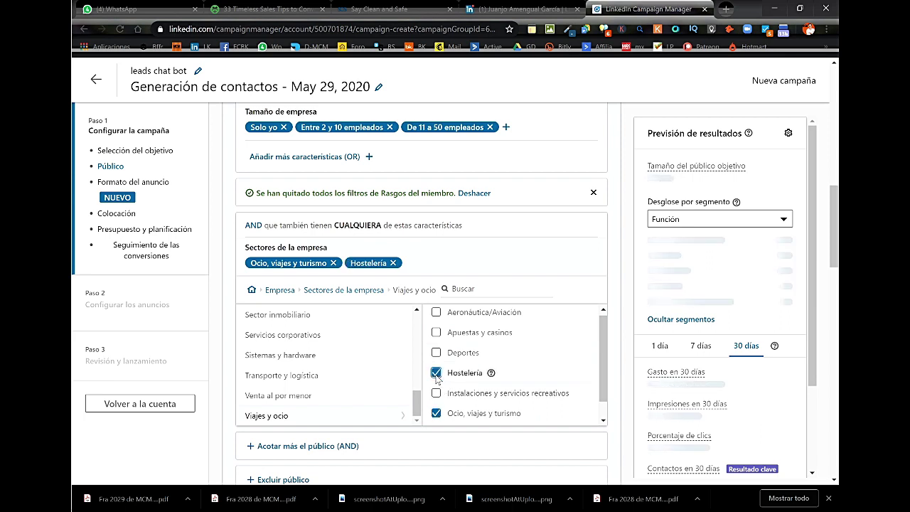
pyautogui.moveTo(602, 347); pyautogui.dragTo(601, 368)
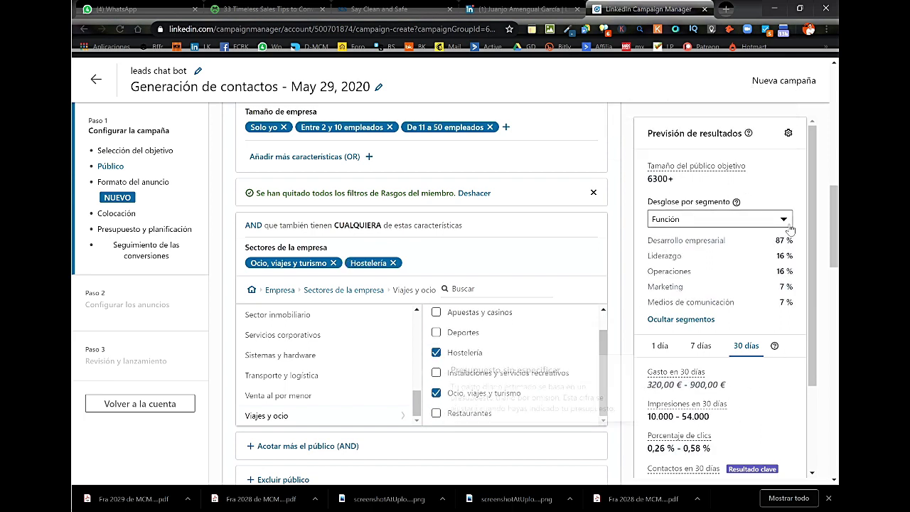
pyautogui.moveTo(602, 357); pyautogui.dragTo(601, 332)
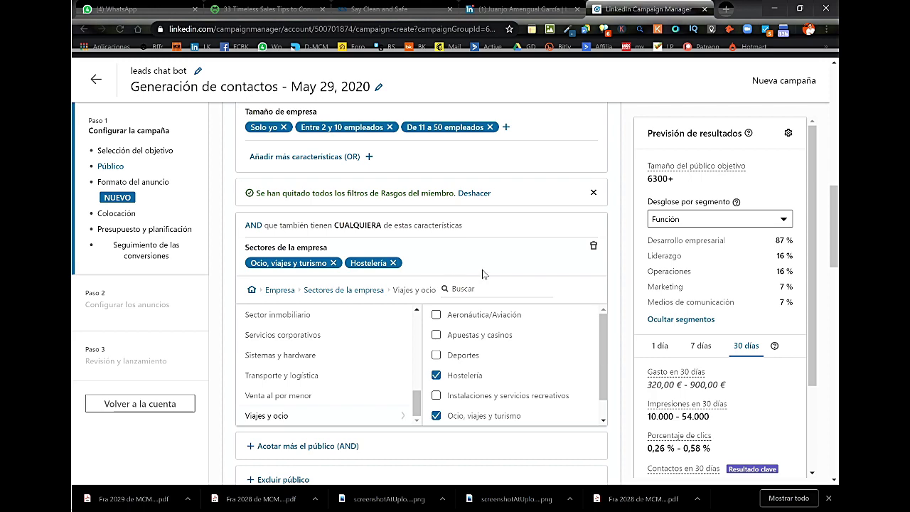
# Review the audience criteria, the available ad formats and the placement and budget sections of the campaign.
pyautogui.scroll(3, 444, 237)
pyautogui.scroll(2, 444, 237)
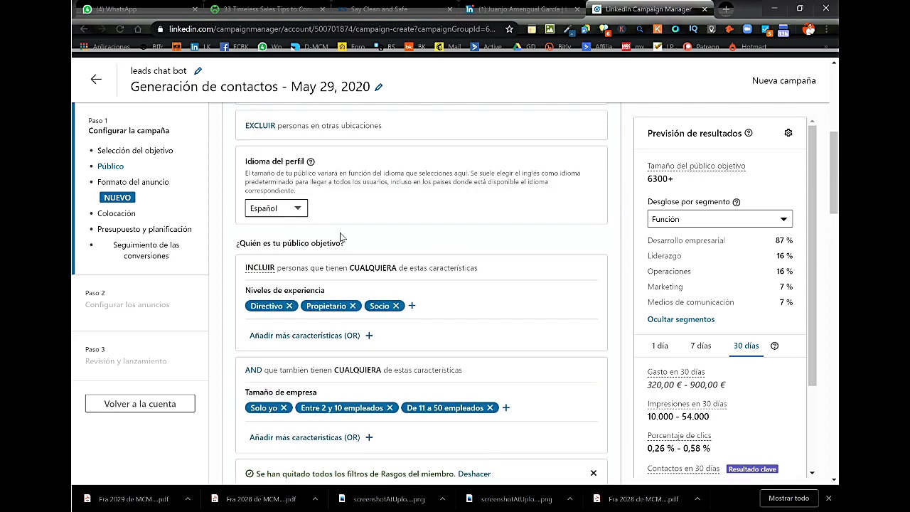
pyautogui.scroll(-8, 280, 212)
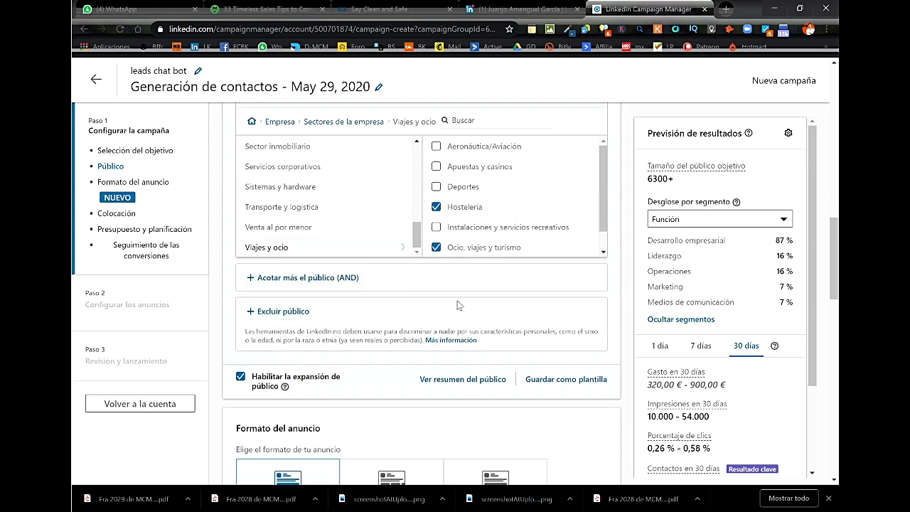
pyautogui.scroll(-3, 457, 305)
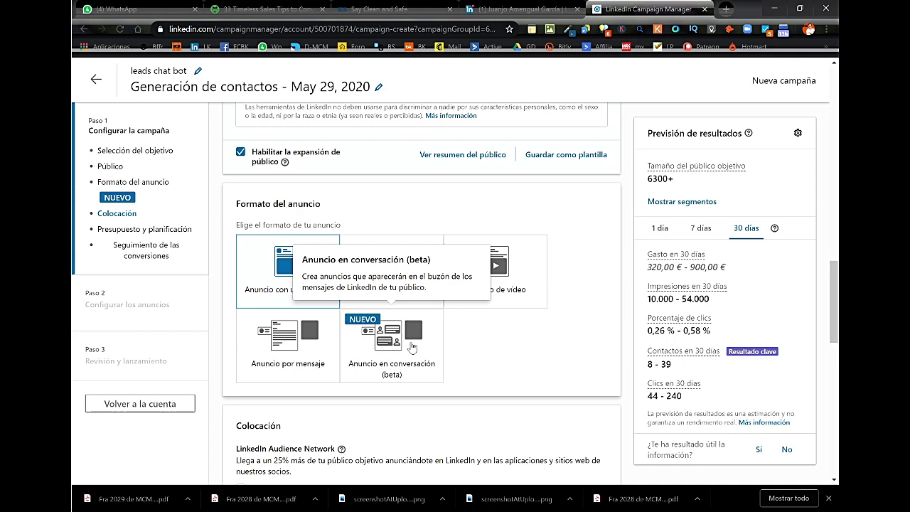
pyautogui.scroll(-5, 413, 347)
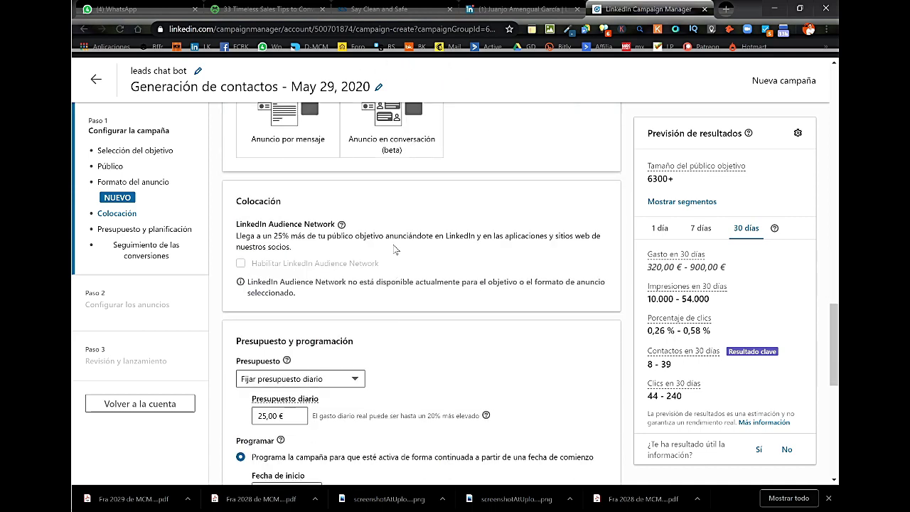
pyautogui.scroll(3, 391, 254)
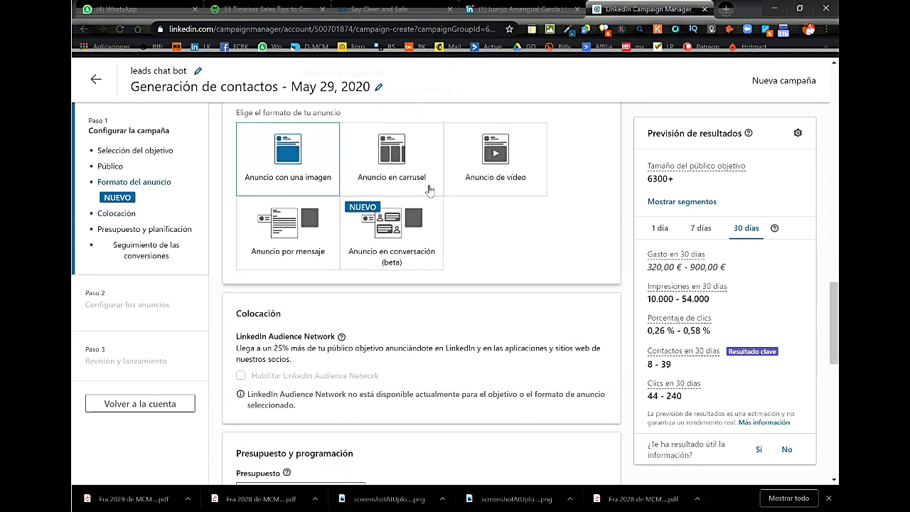
# Choose the Anuncio en conversación (beta) ad format and schedule the campaign with an end date of 14/6/2020.
pyautogui.click(396, 233)
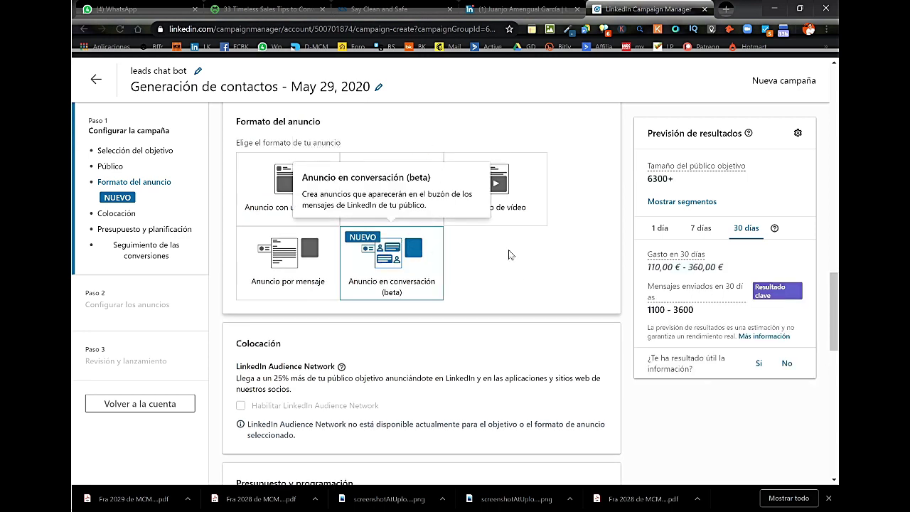
pyautogui.scroll(-3, 512, 255)
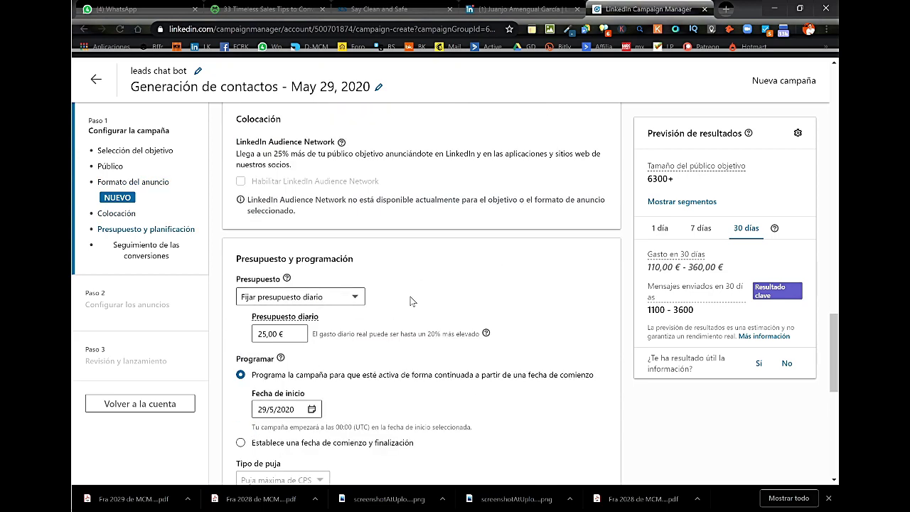
pyautogui.scroll(-2, 369, 307)
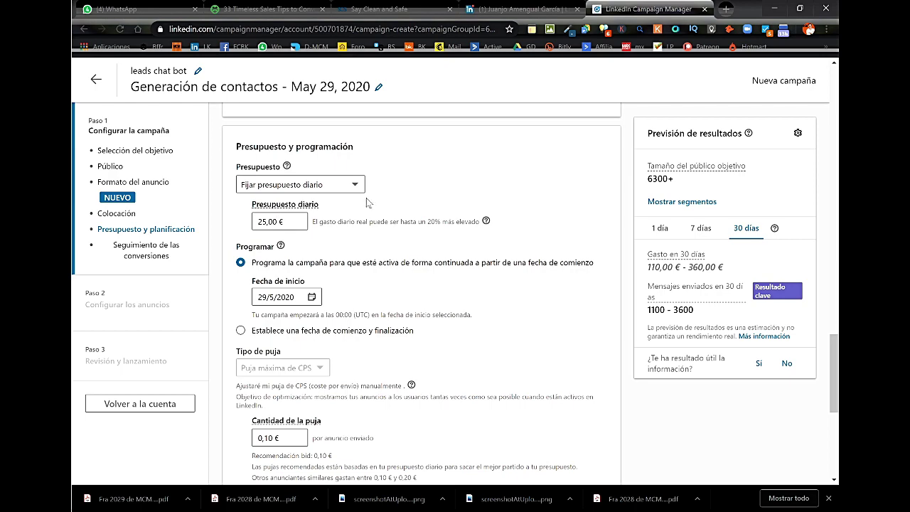
pyautogui.scroll(-1, 324, 302)
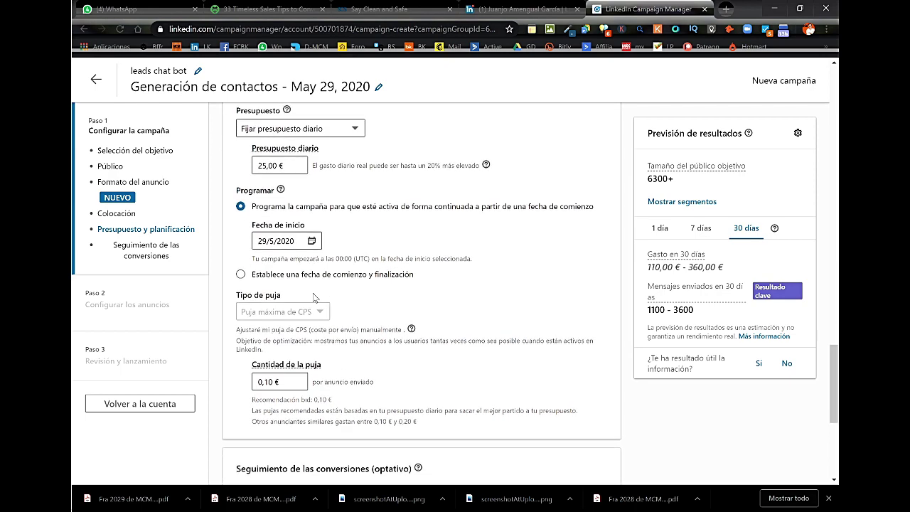
pyautogui.click(241, 275)
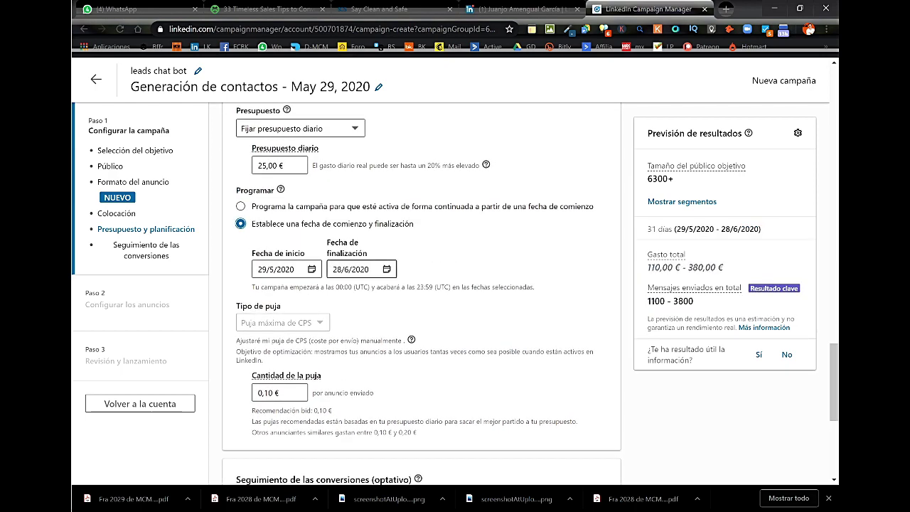
pyautogui.click(355, 269)
pyautogui.click(481, 338)
# Deselect the visita web conversion and save the campaign settings to continue to the ad setup.
pyautogui.scroll(-2, 455, 245)
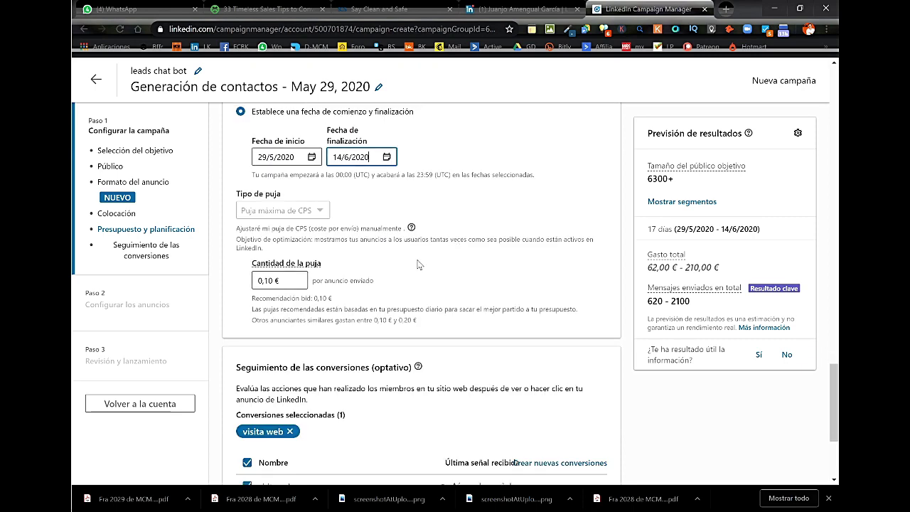
pyautogui.scroll(-3, 416, 264)
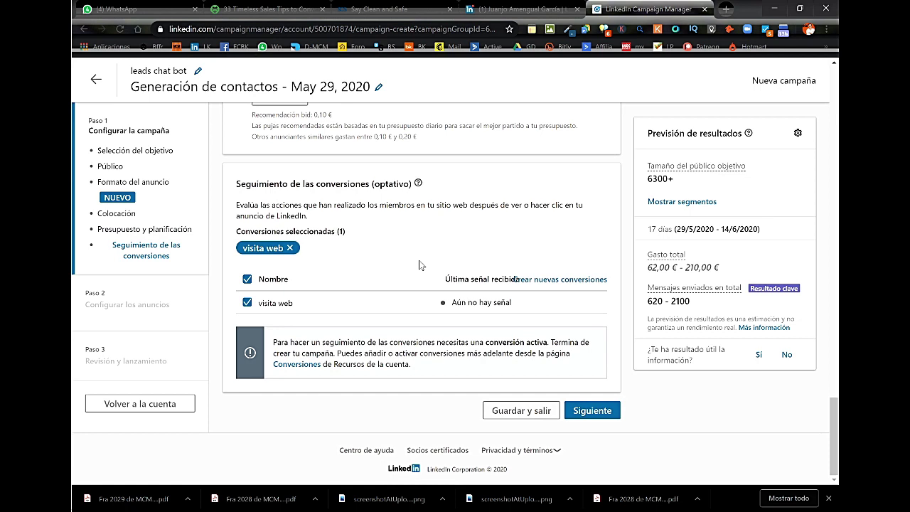
pyautogui.click(247, 302)
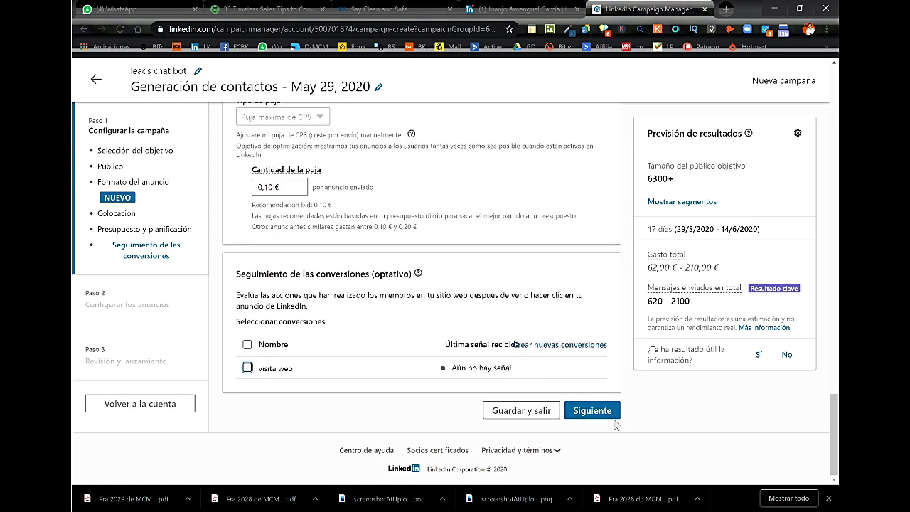
pyautogui.click(592, 411)
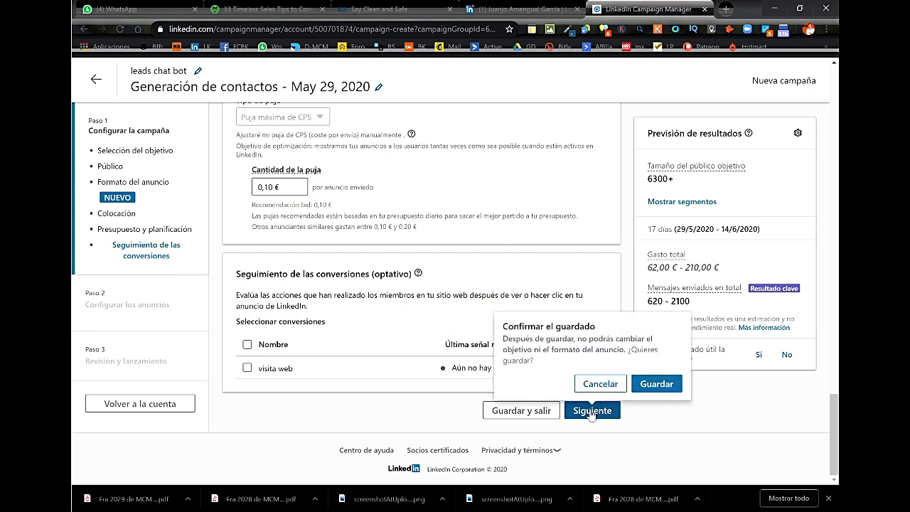
pyautogui.click(656, 384)
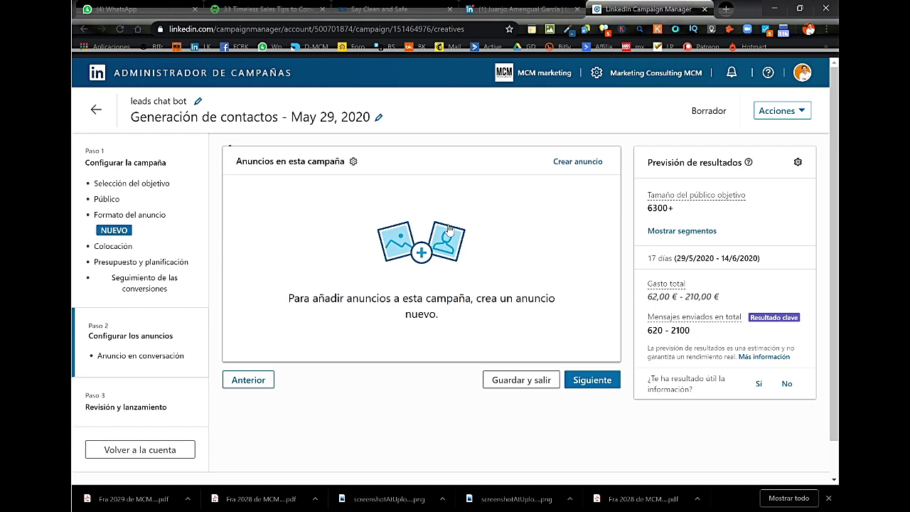
# Create a new conversation ad for the campaign and name it "chatbot prueba".
pyautogui.click(576, 163)
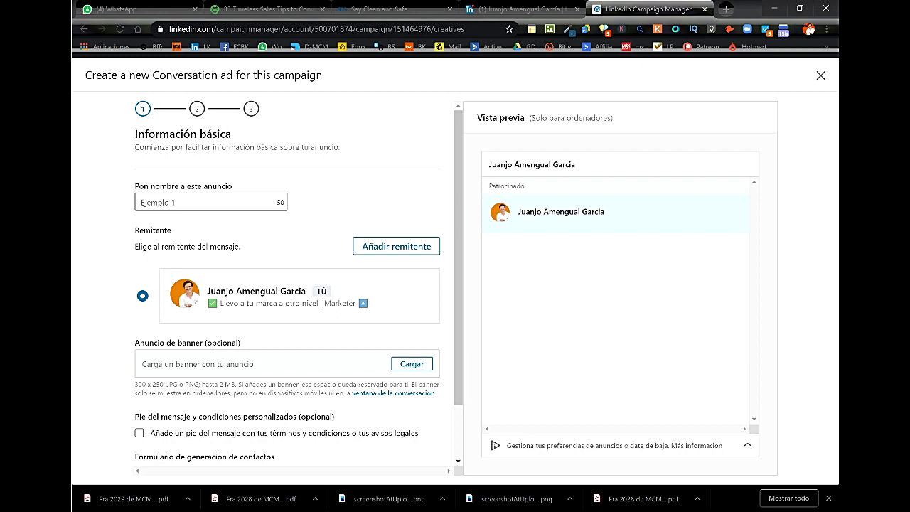
pyautogui.click(141, 201)
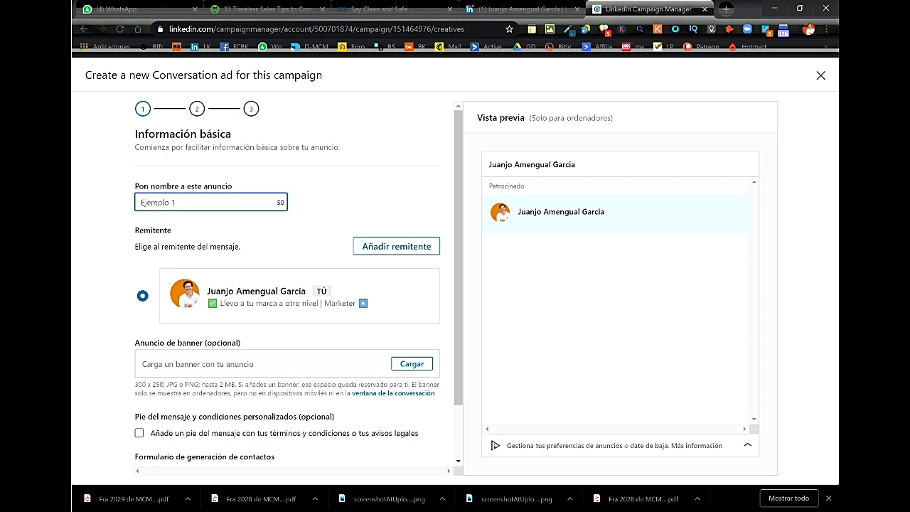
pyautogui.write('chatbot prueba')
pyautogui.scroll(-1, 270, 346)
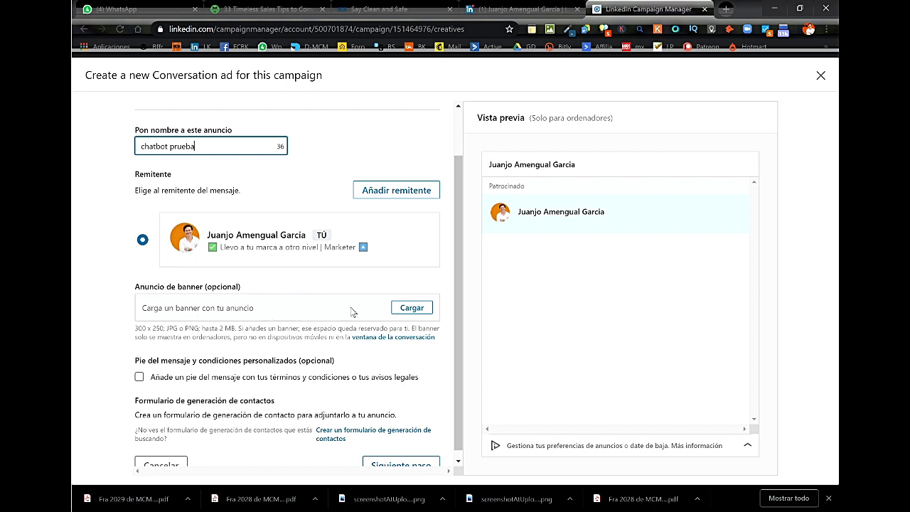
pyautogui.scroll(-1, 316, 354)
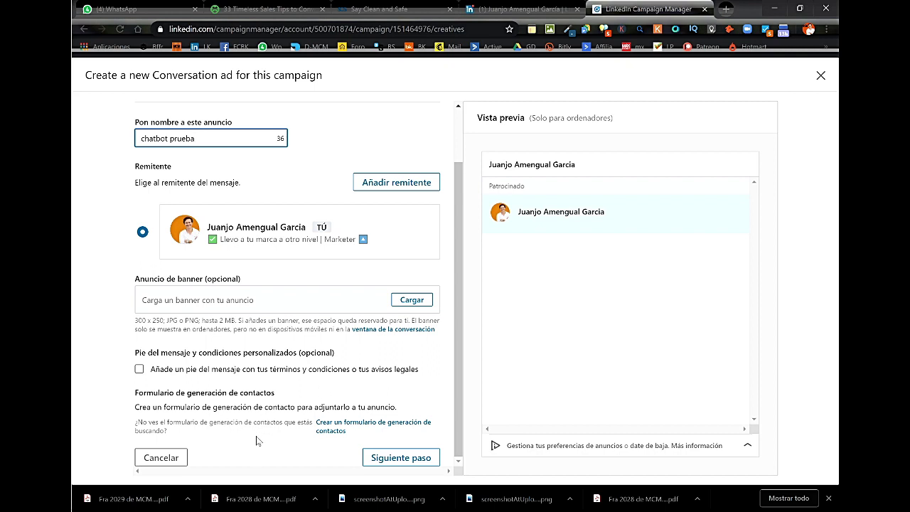
# Start a new lead generation form for the ad and set its language to Español.
pyautogui.click(330, 430)
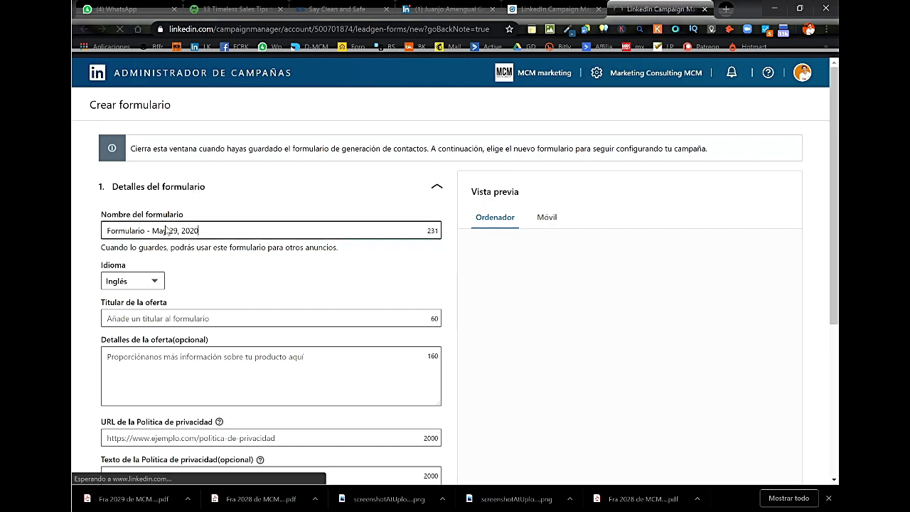
pyautogui.click(159, 283)
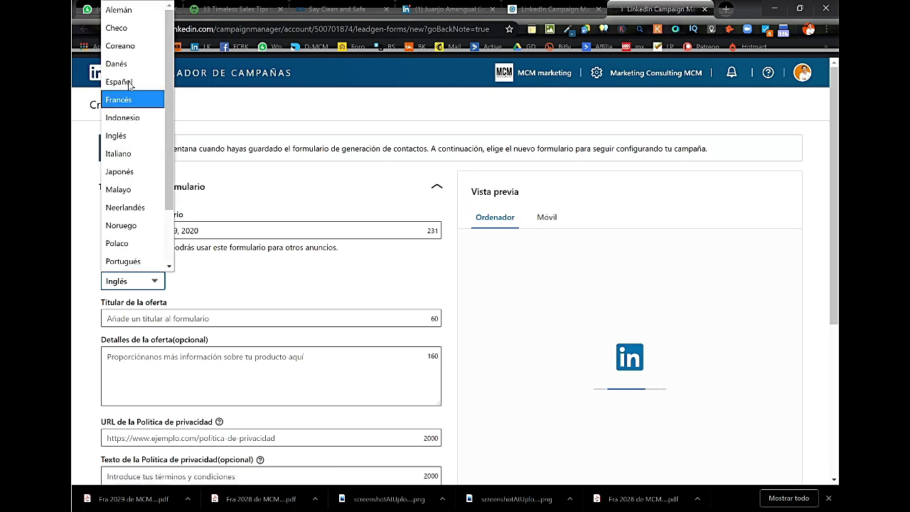
pyautogui.click(132, 84)
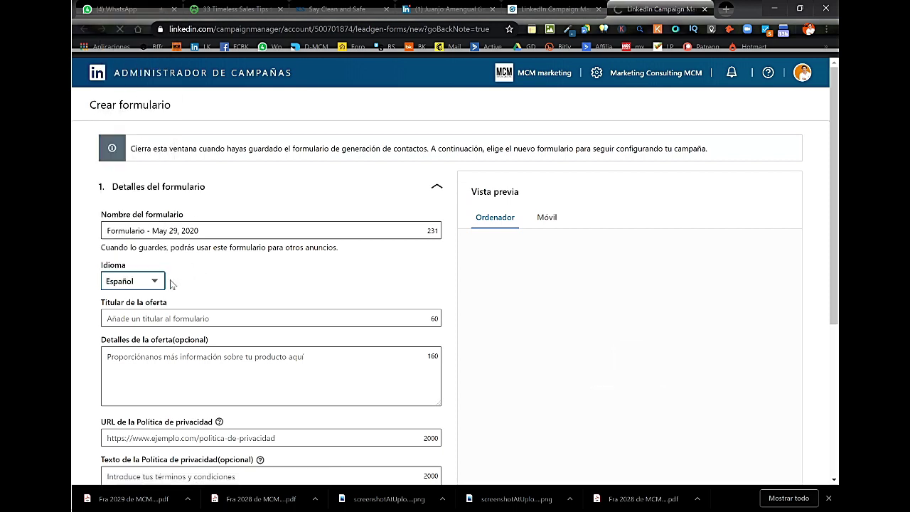
# Enter "chatbt" as the form's offer headline and "te llamamos" as the offer details.
pyautogui.click(108, 319)
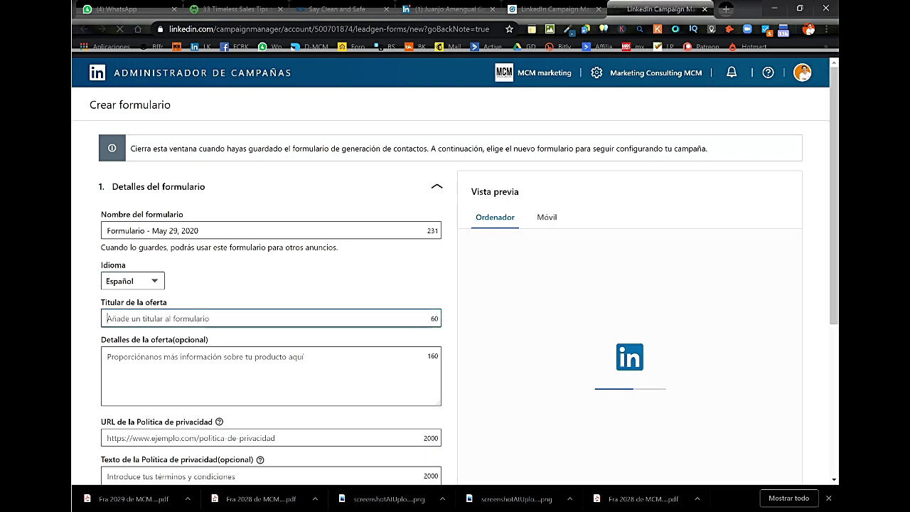
pyautogui.click(364, 294)
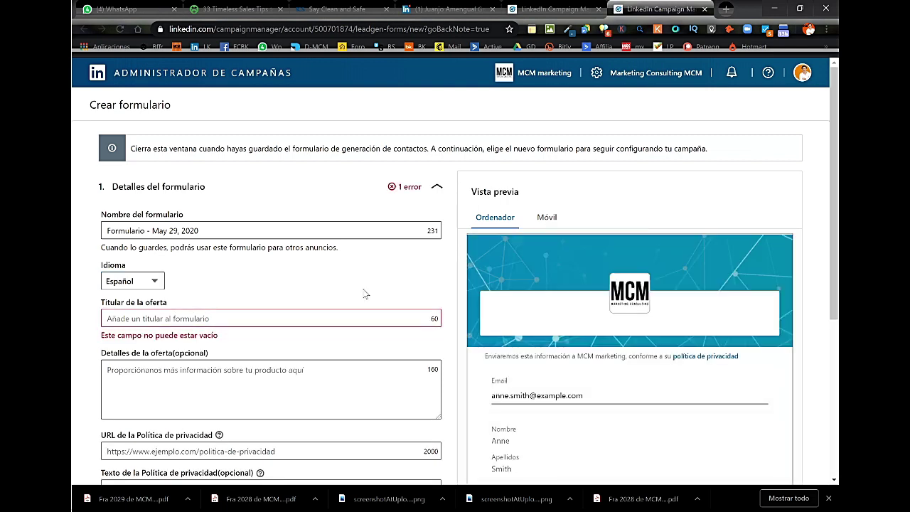
pyautogui.click(108, 319)
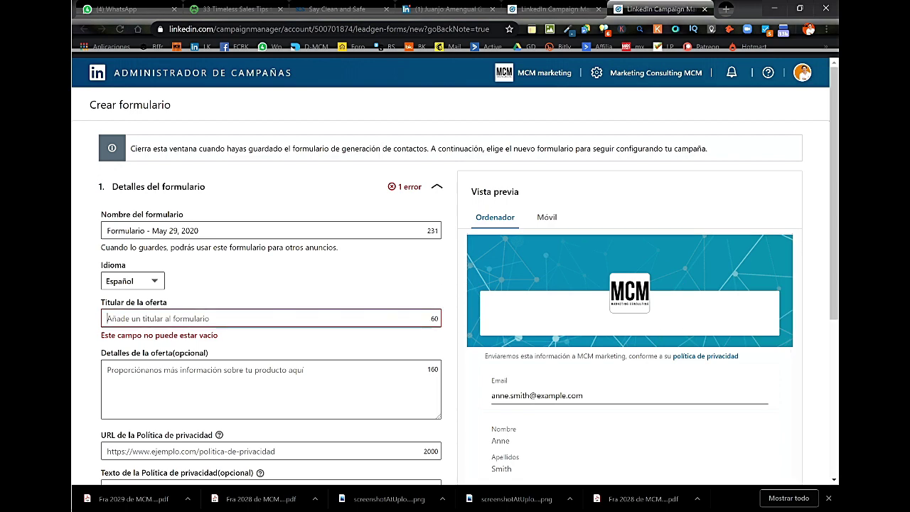
pyautogui.write('chatbt')
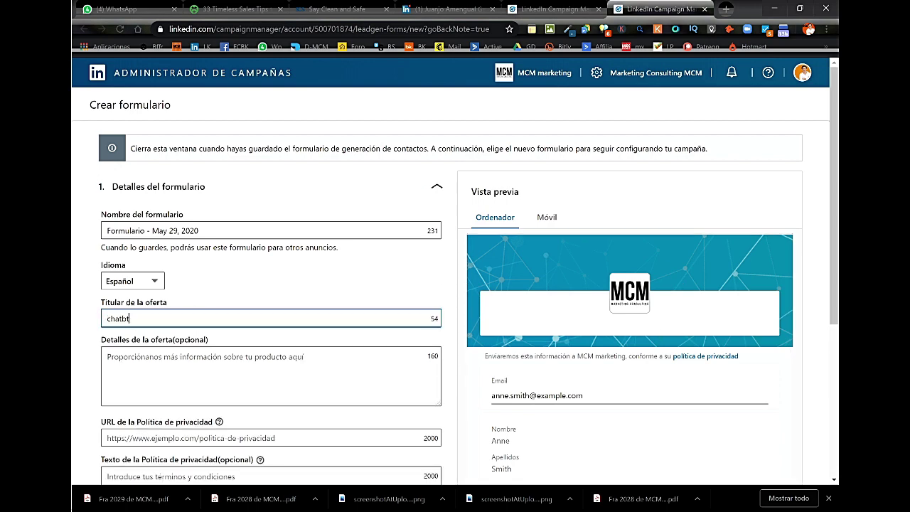
pyautogui.scroll(-3, 455, 270)
pyautogui.click(107, 132)
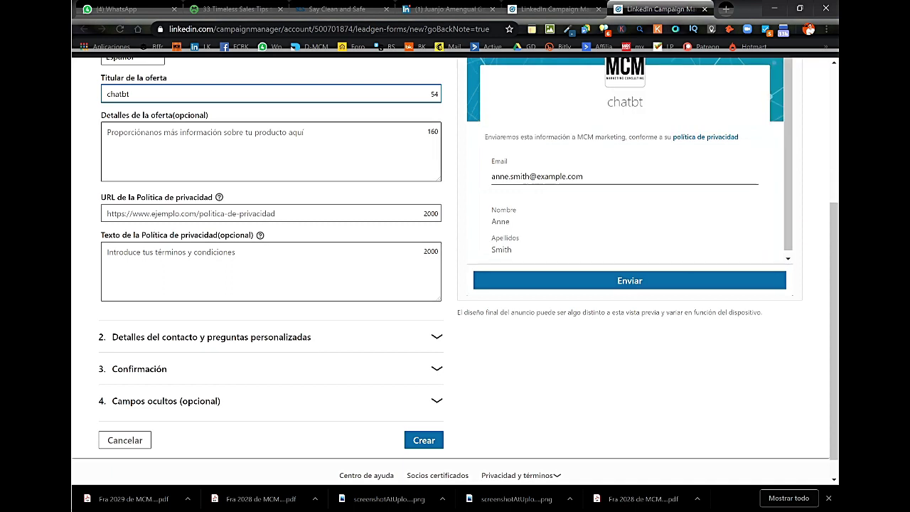
pyautogui.write('te llamamos')
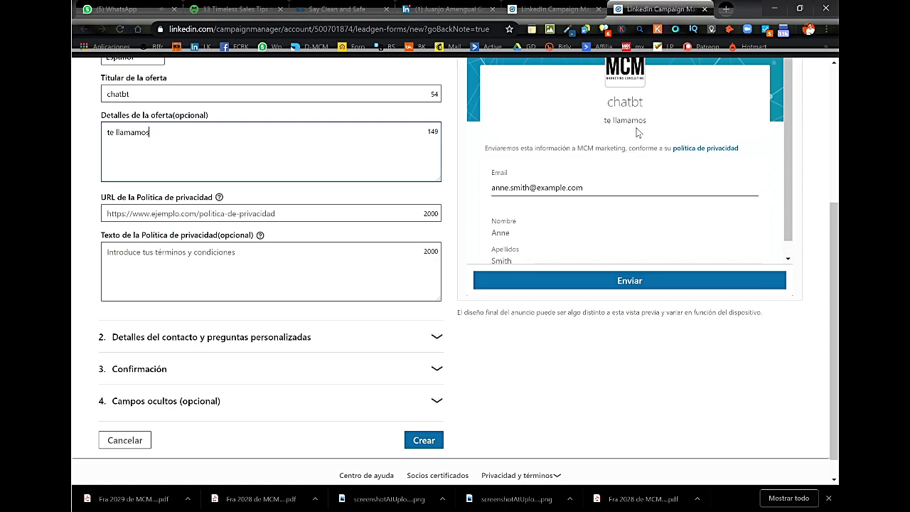
# Replace the form's offer headline with "Curso".
pyautogui.click(129, 94)
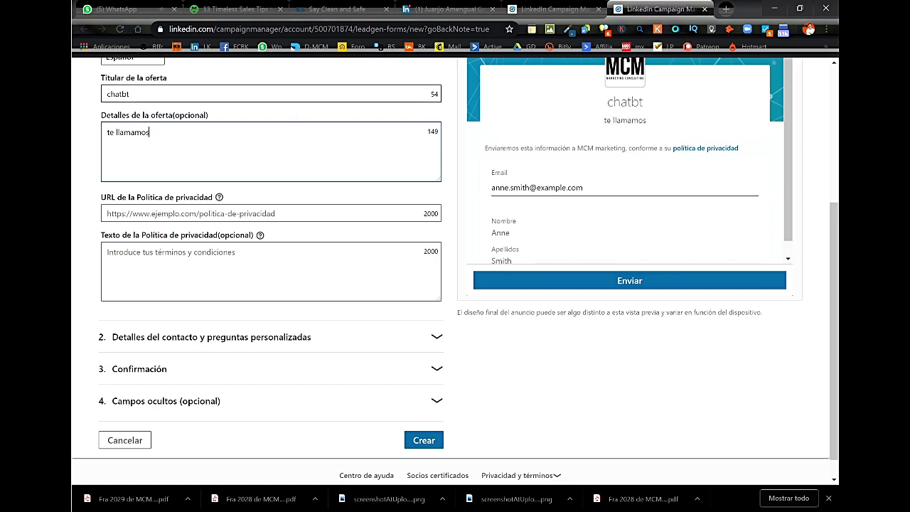
pyautogui.press('BackSpace')
pyautogui.press('BackSpace')
pyautogui.press('BackSpace')
pyautogui.press('BackSpace')
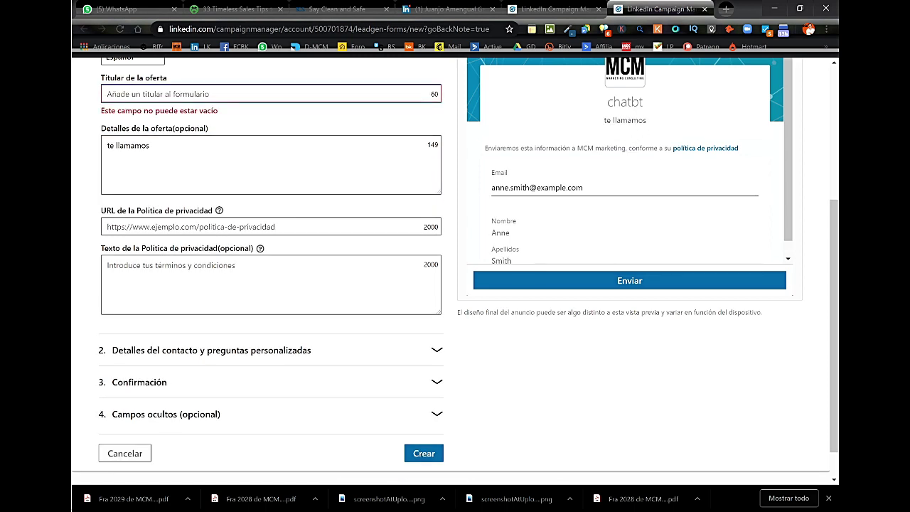
pyautogui.write('vul')
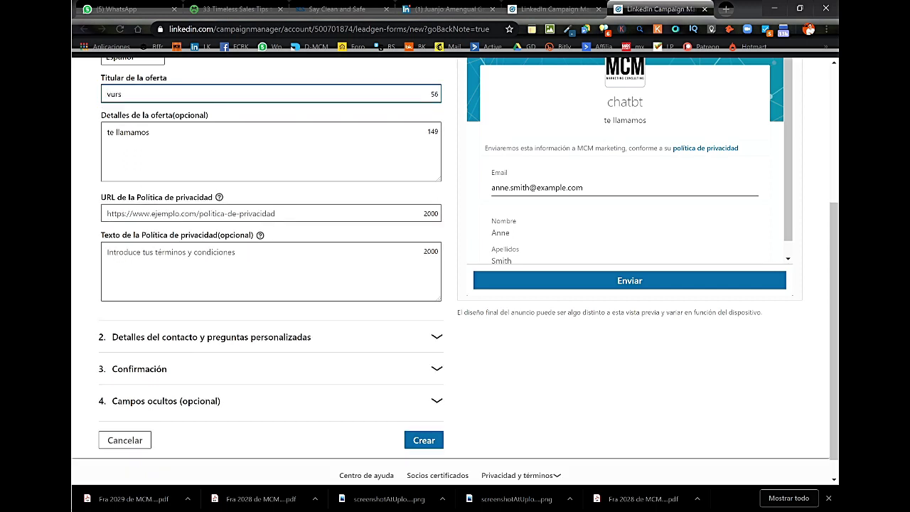
pyautogui.press('BackSpace')
pyautogui.press('BackSpace')
pyautogui.write('C')
pyautogui.click(150, 132)
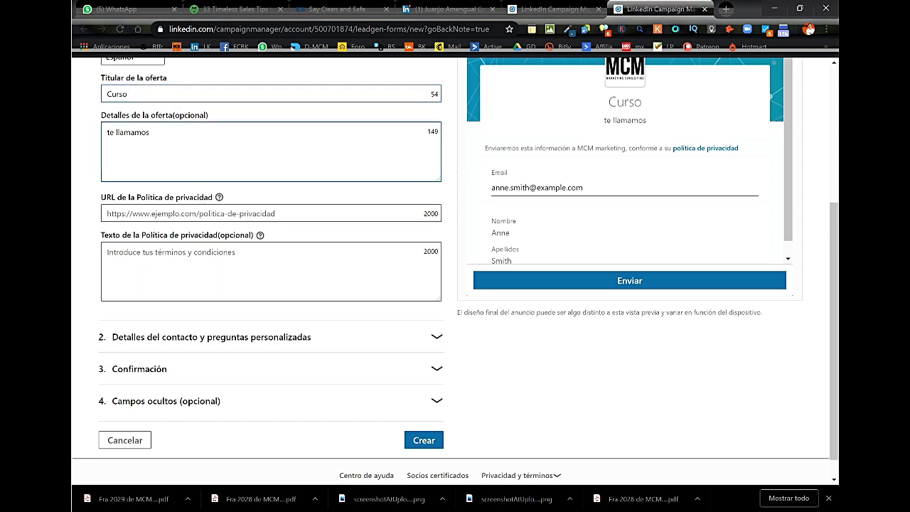
pyautogui.click(192, 213)
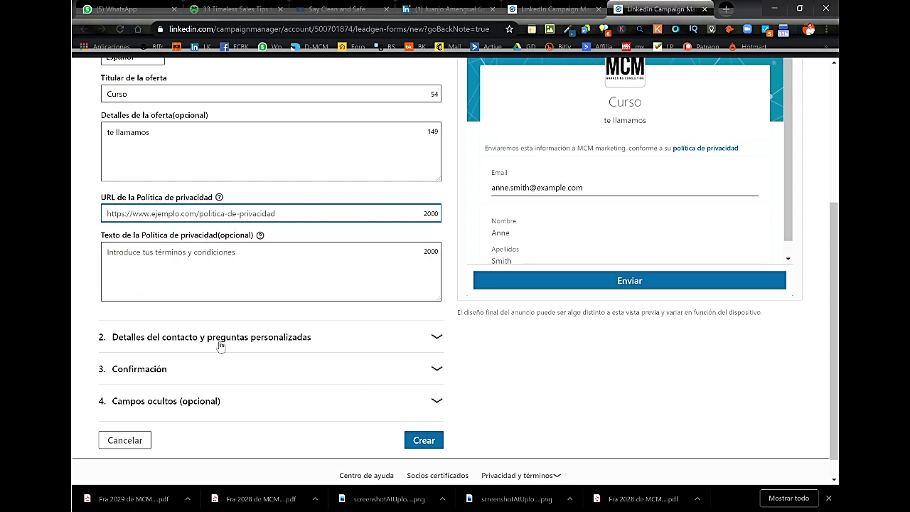
# Add Teléfono from the Contactar category to the profile information requested in the form's contact details.
pyautogui.click(435, 338)
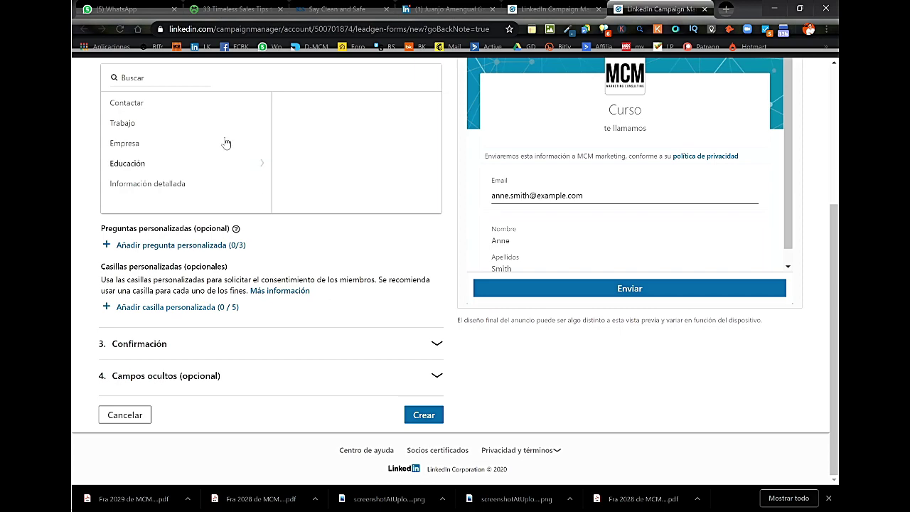
pyautogui.scroll(2, 272, 138)
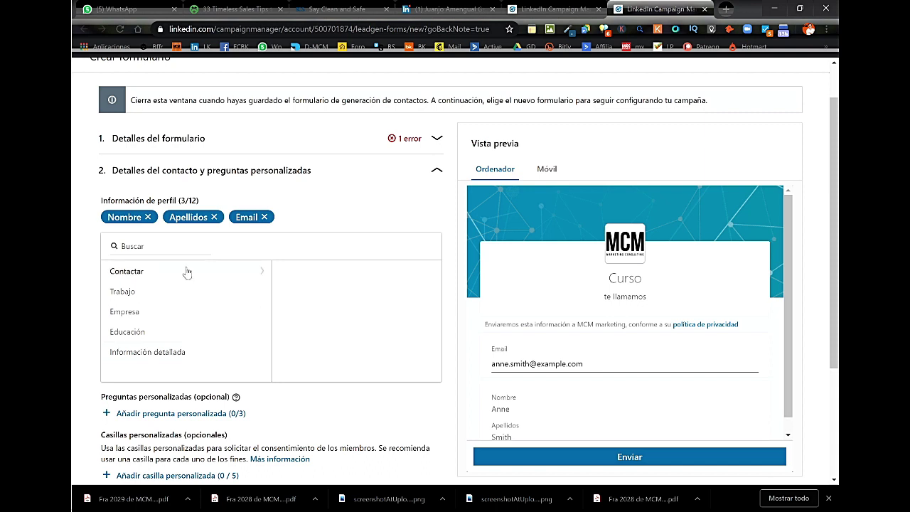
pyautogui.click(170, 247)
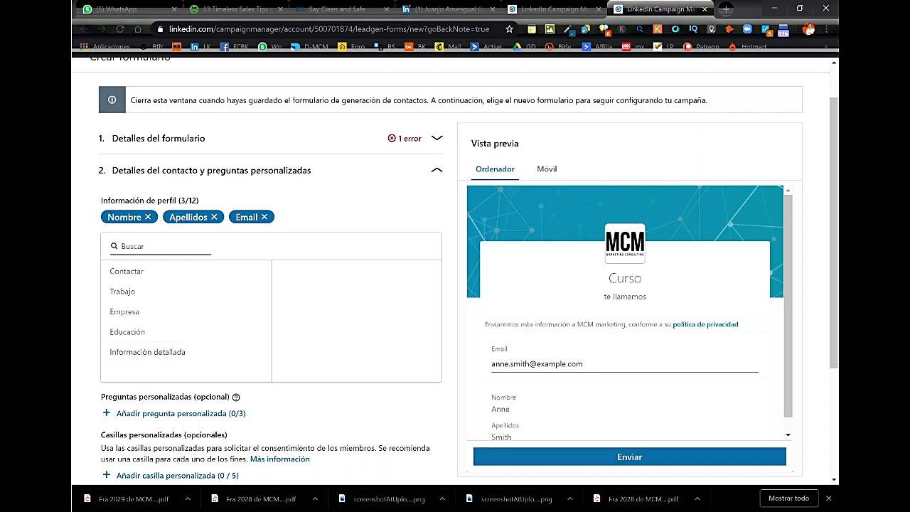
pyautogui.click(164, 275)
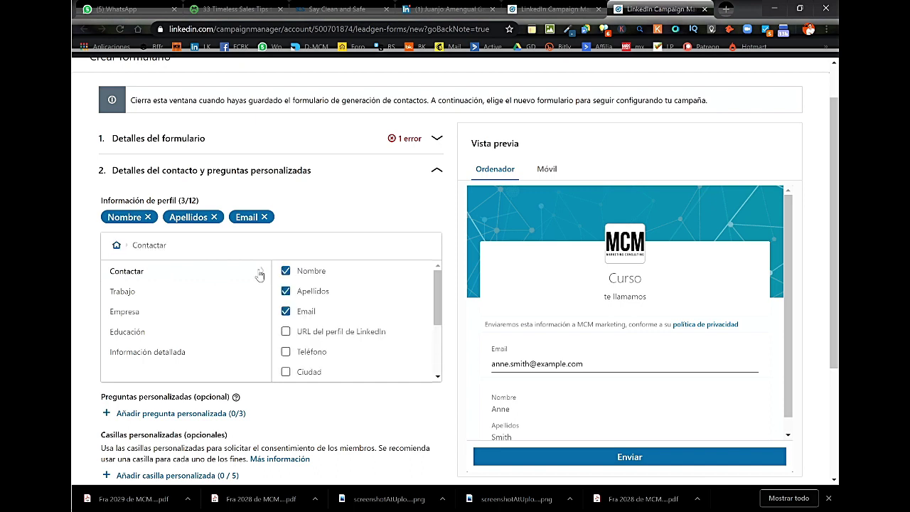
pyautogui.click(285, 351)
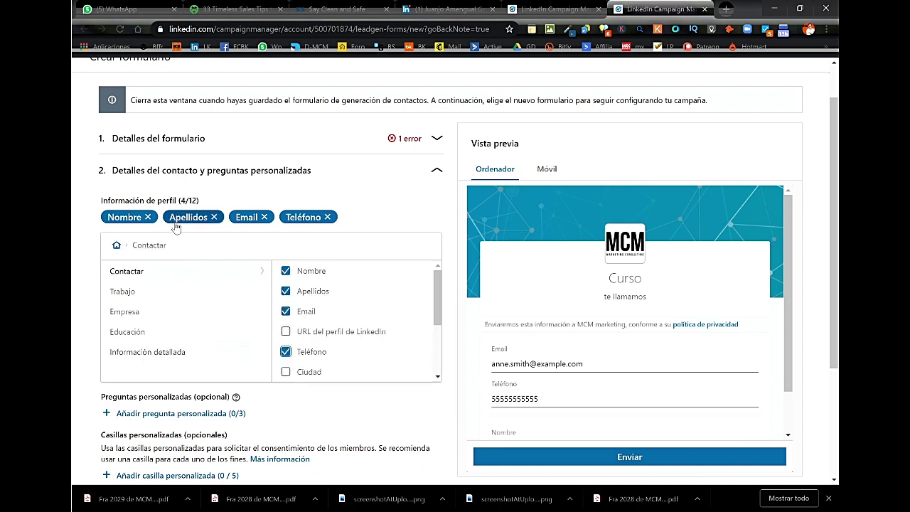
# Add a custom question to the form reading "te interesa el tutismo".
pyautogui.scroll(-1, 169, 329)
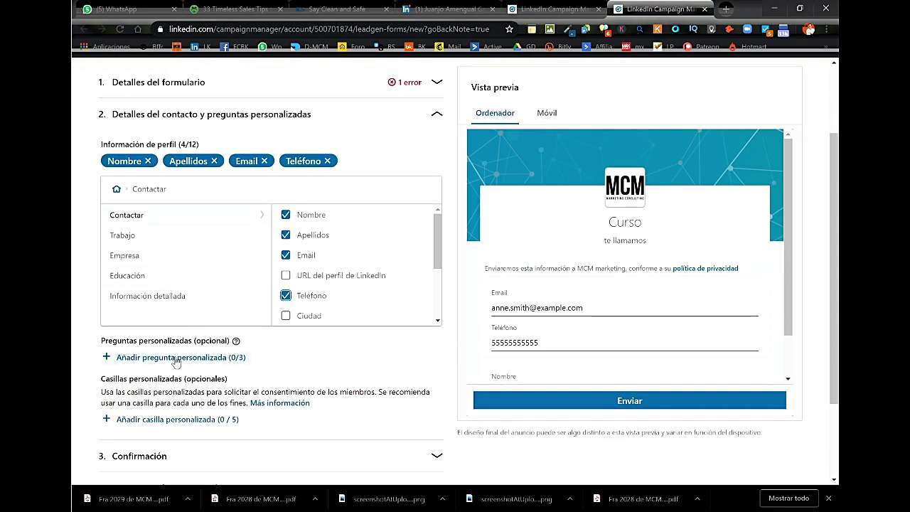
pyautogui.click(176, 358)
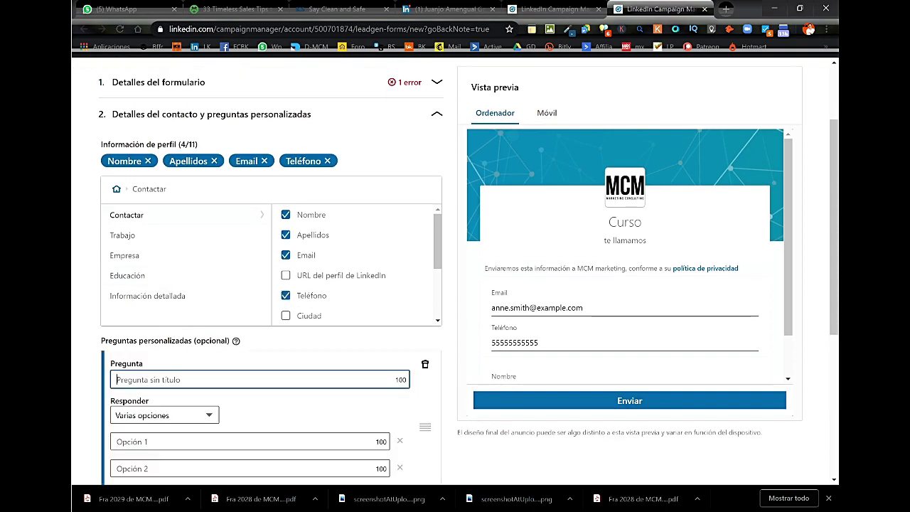
pyautogui.write('te ing')
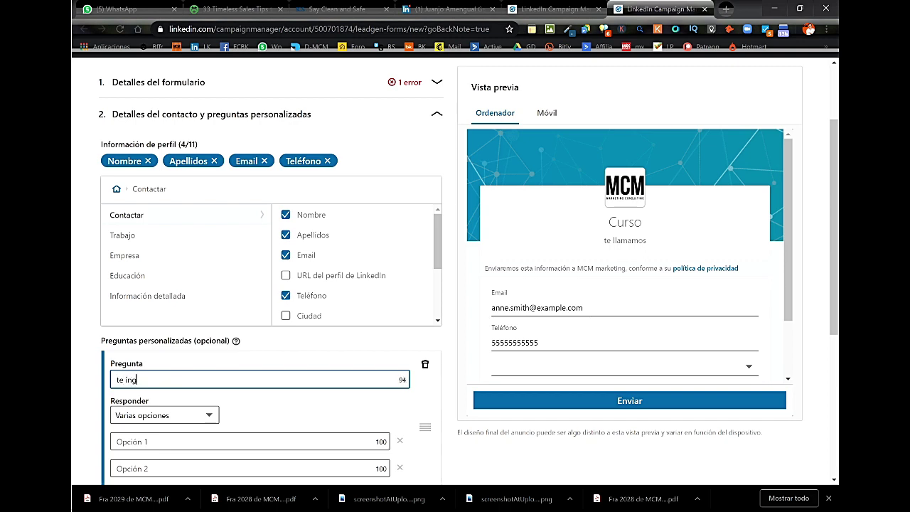
pyautogui.press('BackSpace')
pyautogui.write('teresa el tutismo')
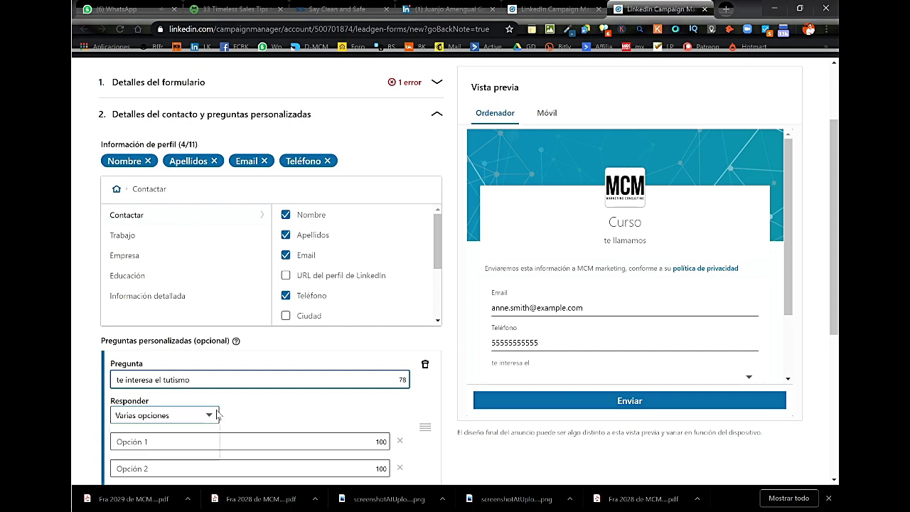
# Set the custom question's answer options to "si" and "no".
pyautogui.press('Tab')
pyautogui.scroll(-2, 469, 270)
pyautogui.press('Tab')
pyautogui.write('si')
pyautogui.press('Tab')
pyautogui.write('n')
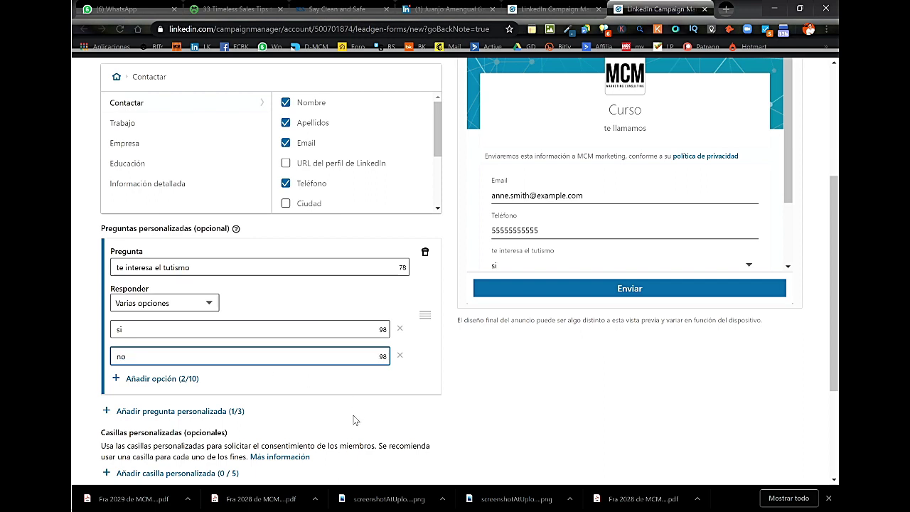
# Enter "muvha agraas" as the thank-you message in the form's confirmation section.
pyautogui.scroll(-2, 366, 182)
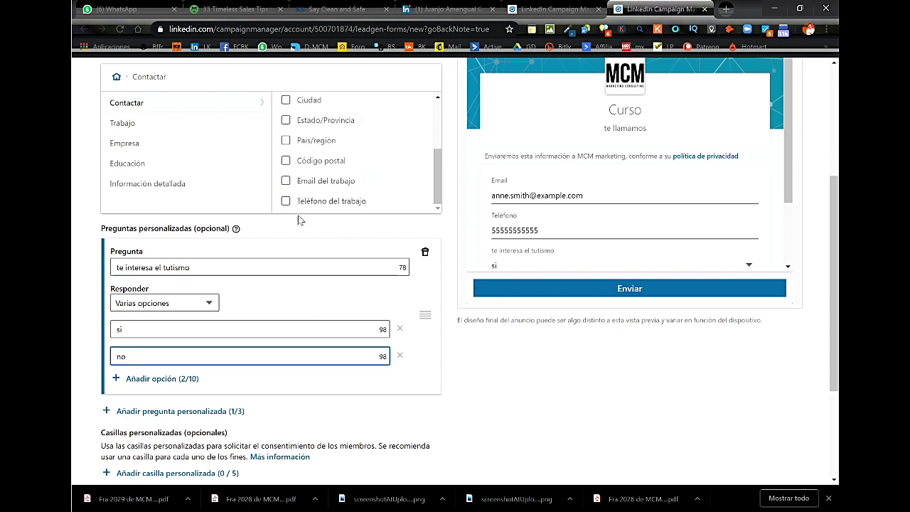
pyautogui.scroll(-2, 294, 420)
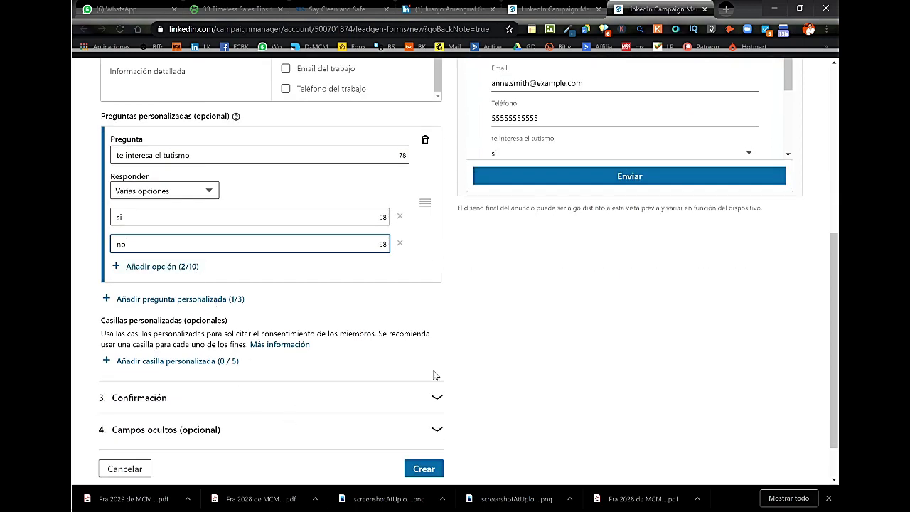
pyautogui.scroll(-1, 455, 398)
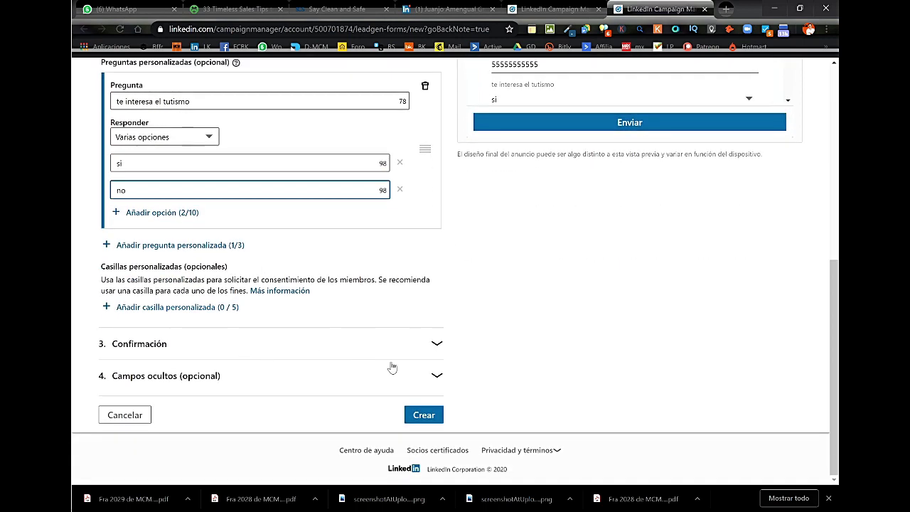
pyautogui.click(433, 344)
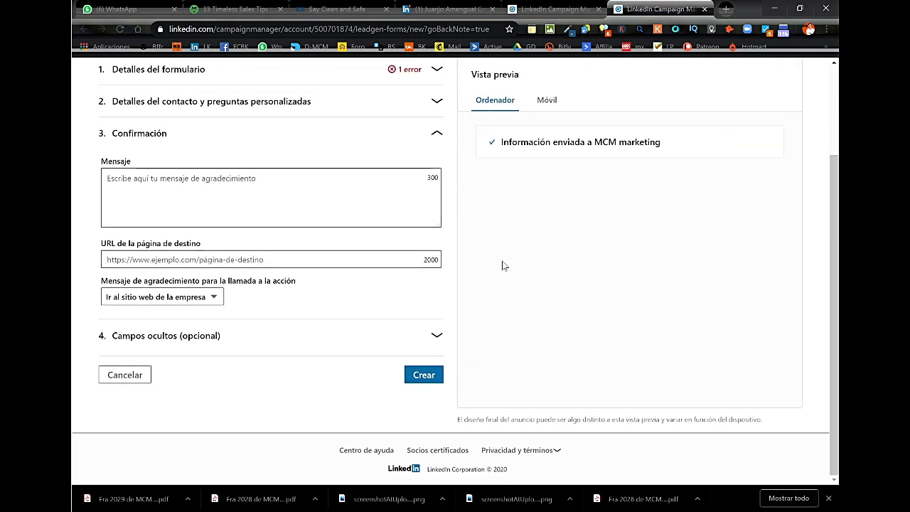
pyautogui.write('mu')
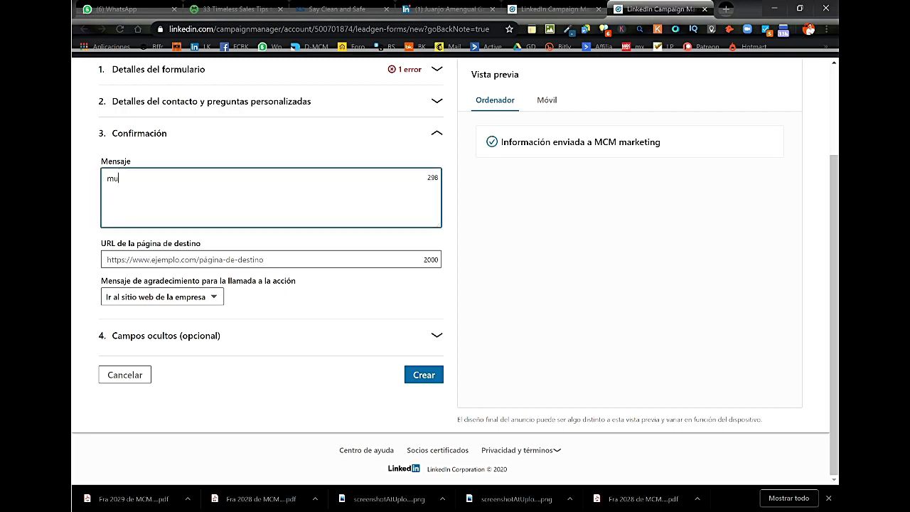
pyautogui.write('vha agradc')
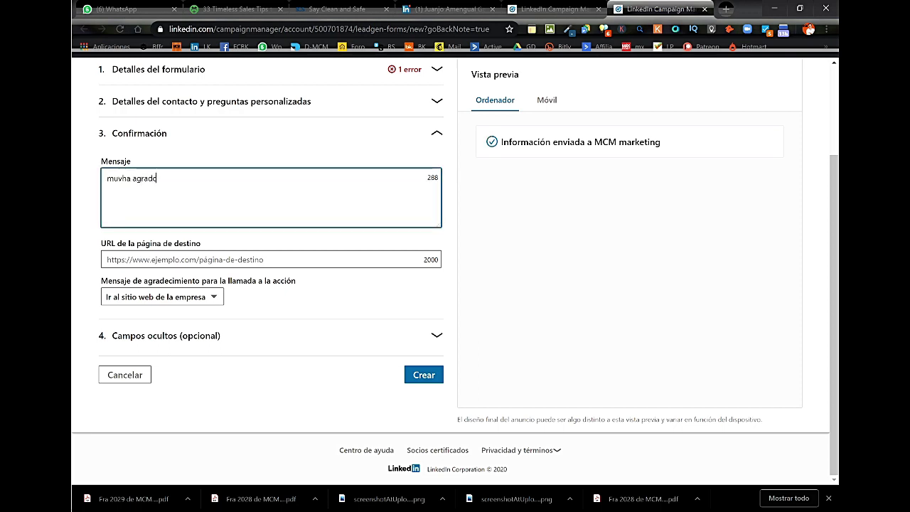
pyautogui.write('i')
pyautogui.press('BackSpace')
pyautogui.press('BackSpace')
pyautogui.press('BackSpace')
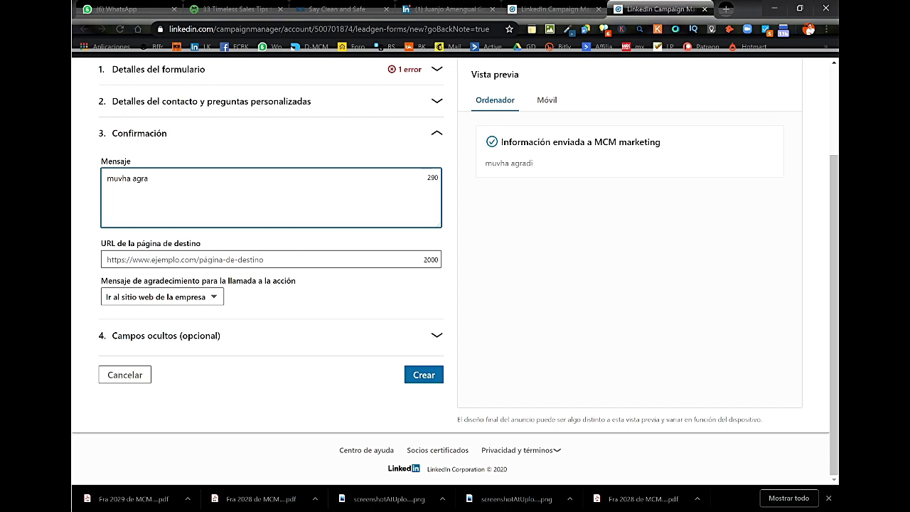
pyautogui.click(256, 259)
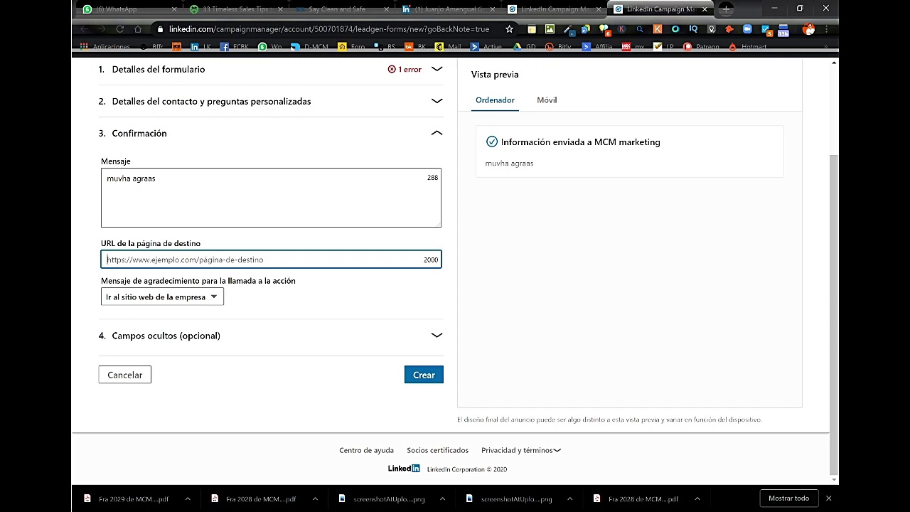
pyautogui.click(214, 296)
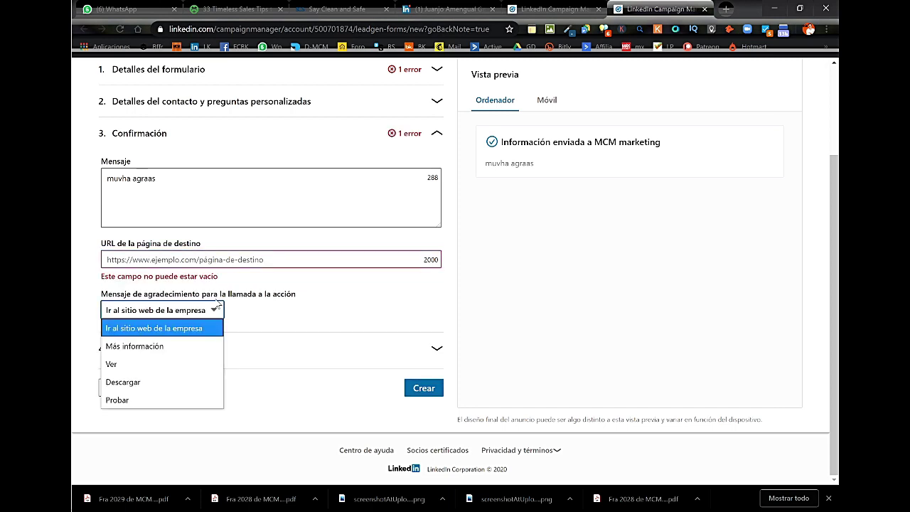
pyautogui.click(270, 260)
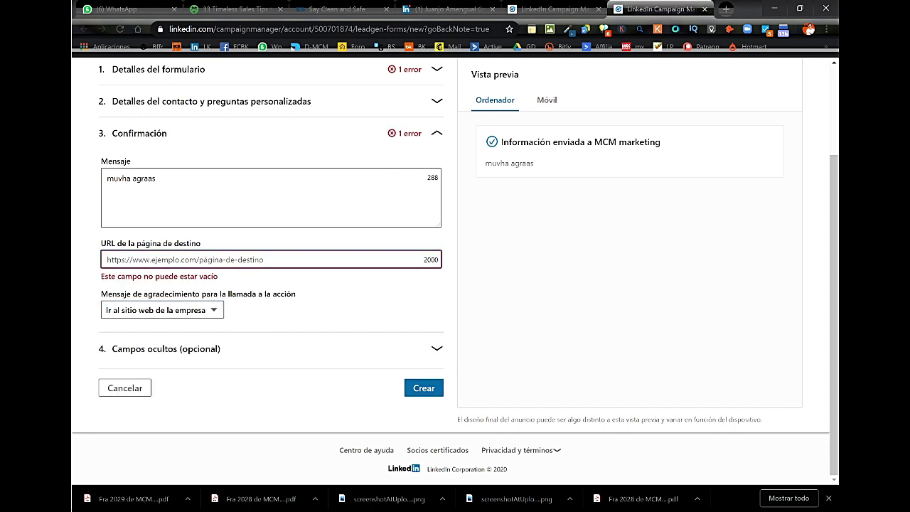
pyautogui.write('www.forovaca')
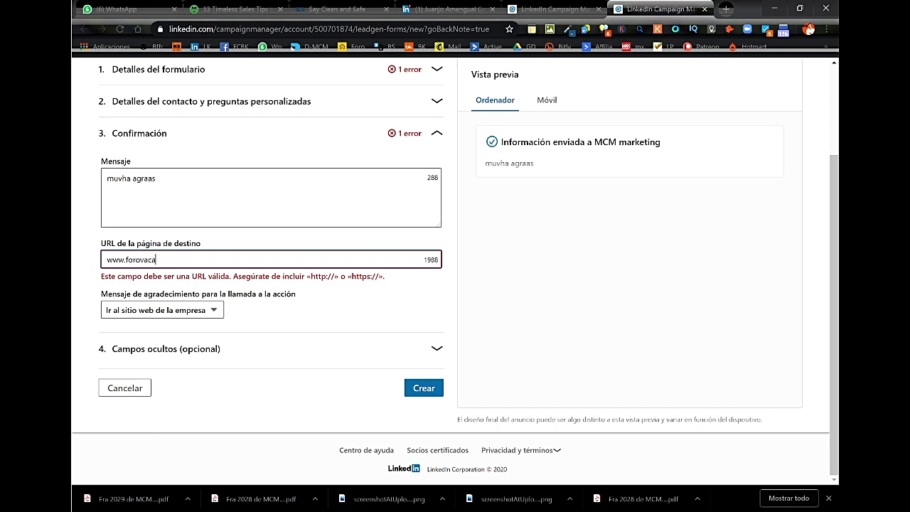
pyautogui.write('cional.es')
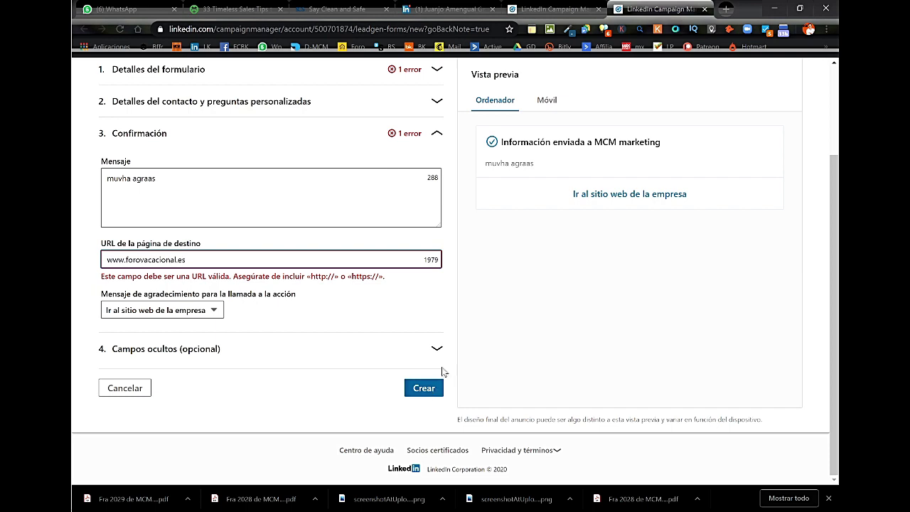
pyautogui.click(433, 388)
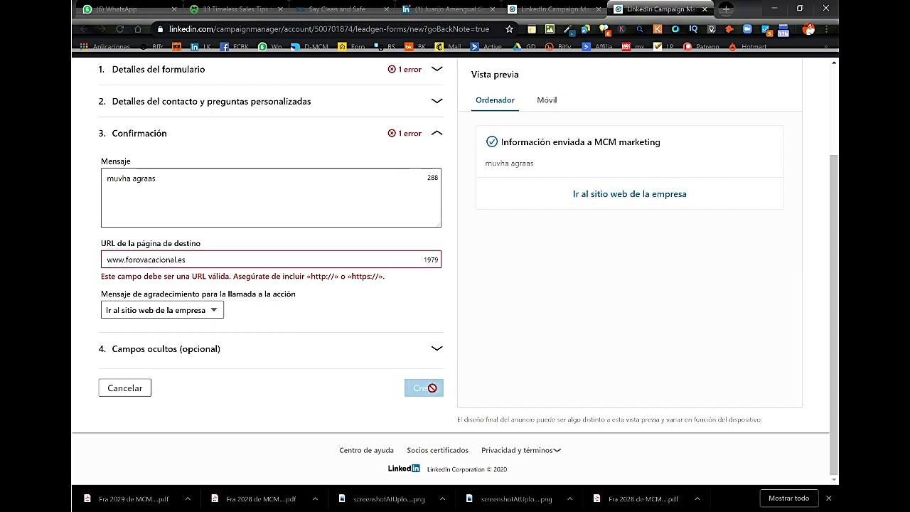
pyautogui.click(106, 259)
pyautogui.write('http')
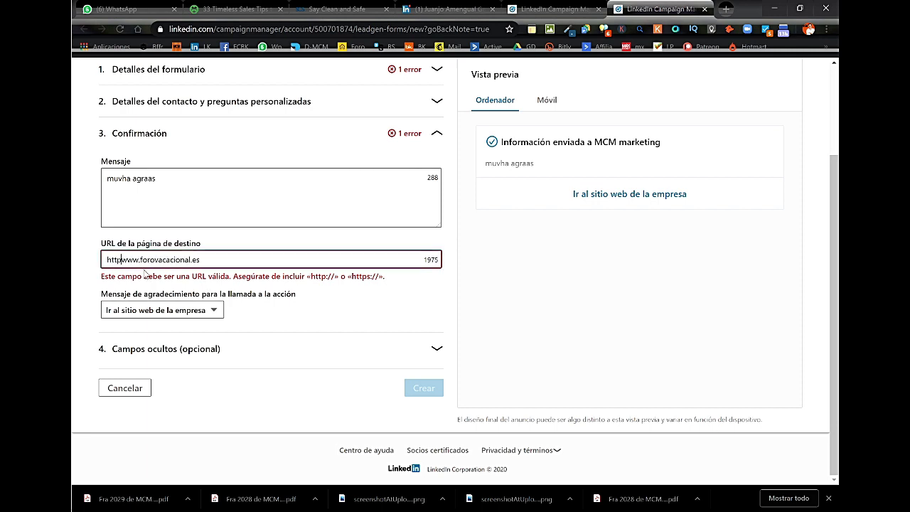
pyautogui.write('s://')
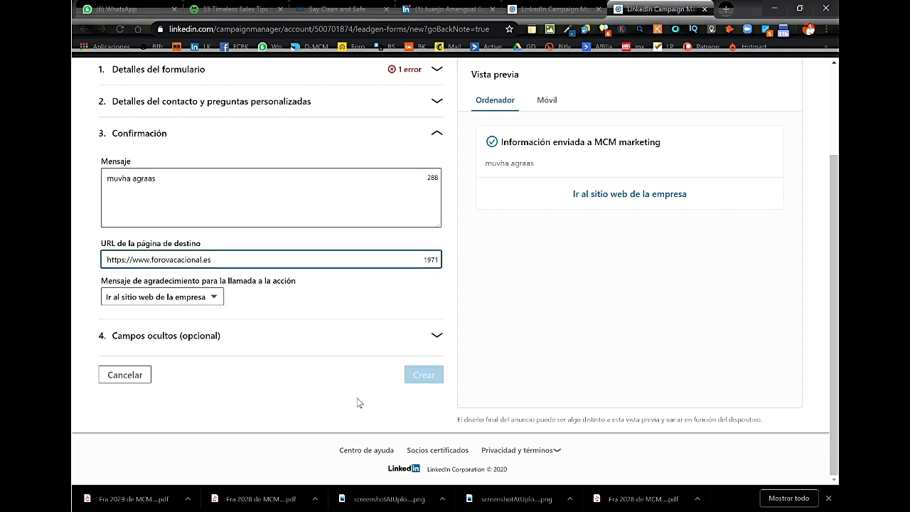
pyautogui.click(215, 299)
pyautogui.click(187, 333)
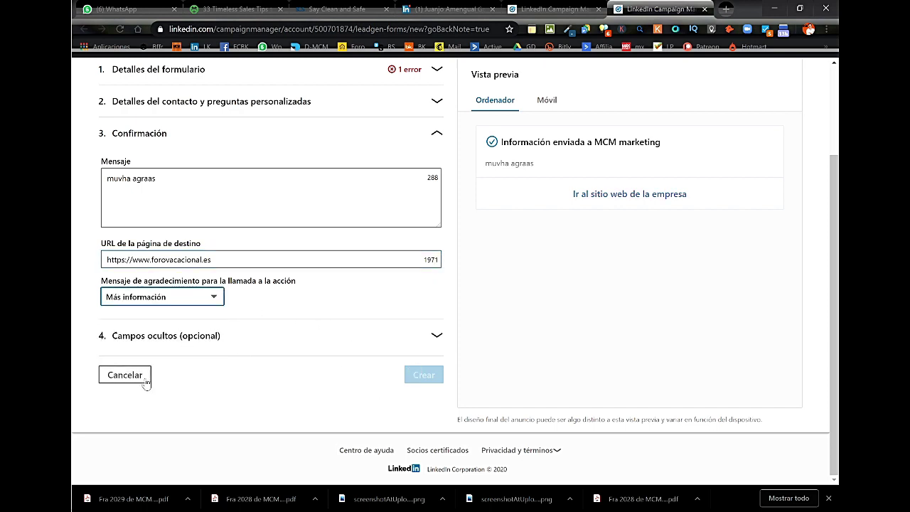
pyautogui.click(341, 274)
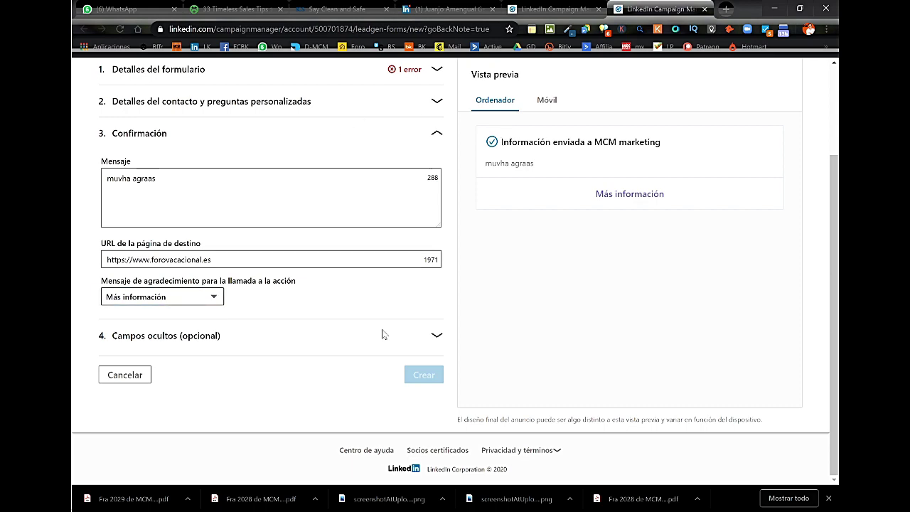
# Review the form details and the whole desktop preview, and create the lead generation form.
pyautogui.scroll(2, 381, 306)
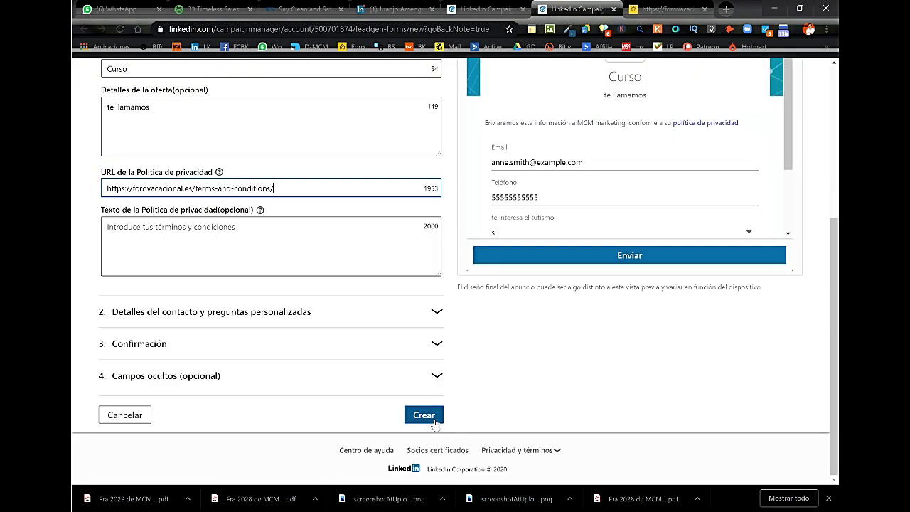
pyautogui.scroll(2, 544, 331)
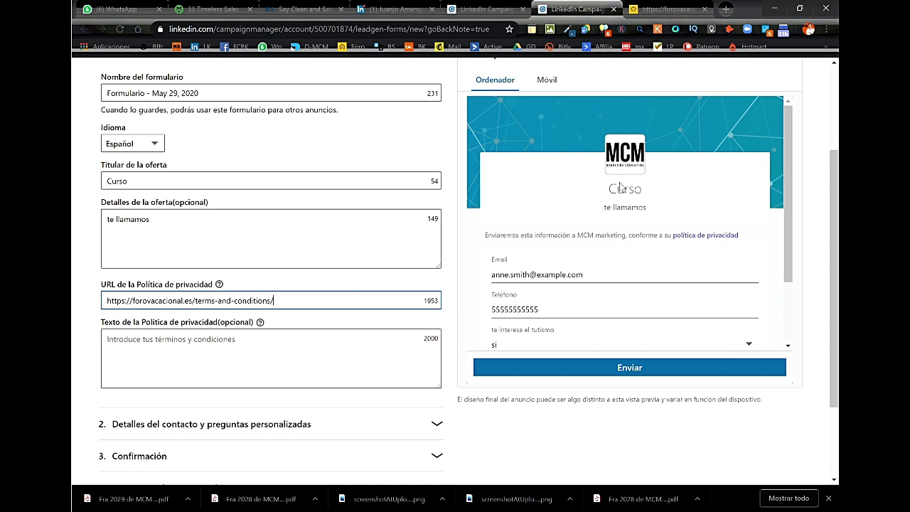
pyautogui.moveTo(787, 203); pyautogui.dragTo(786, 269)
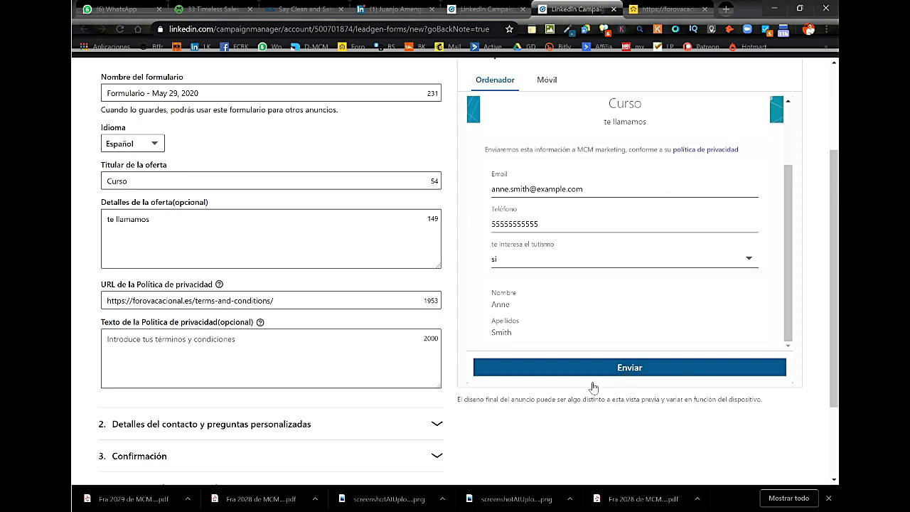
pyautogui.scroll(-2, 384, 395)
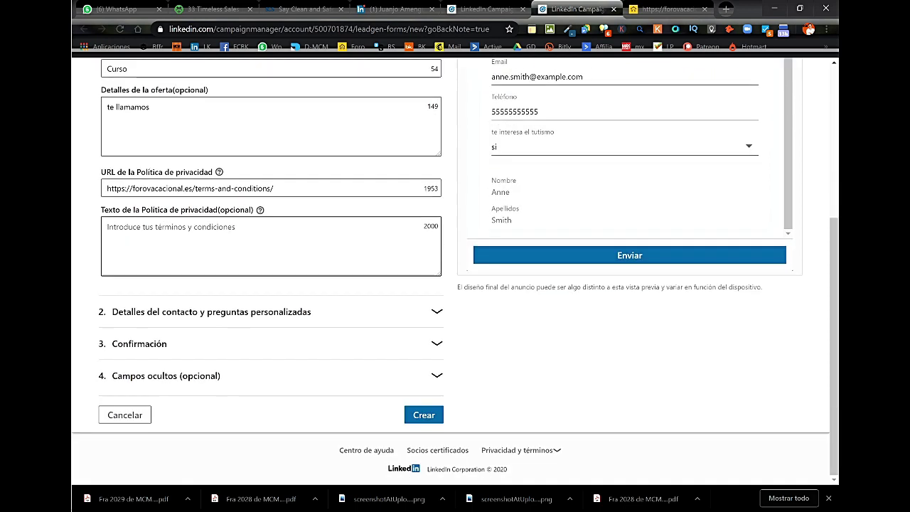
pyautogui.click(423, 415)
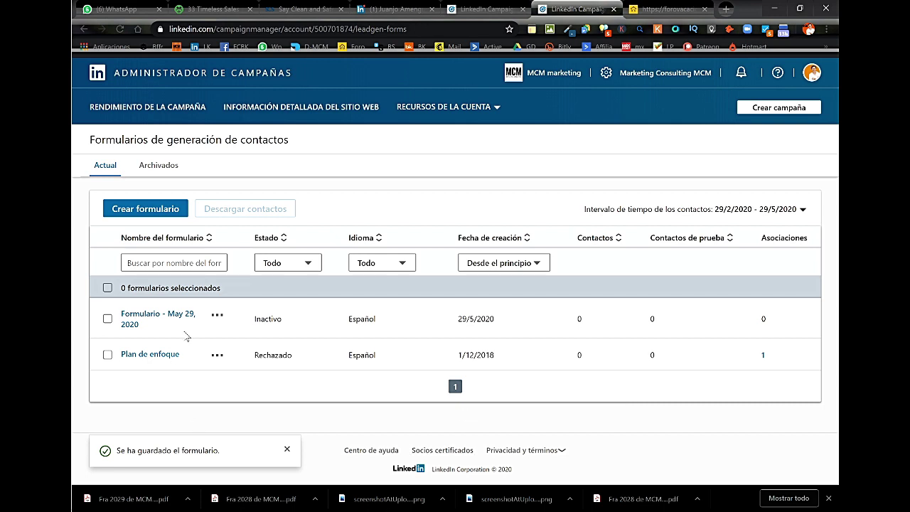
# Return to the conversation ad draft and advance from its details to the template selection.
pyautogui.click(108, 319)
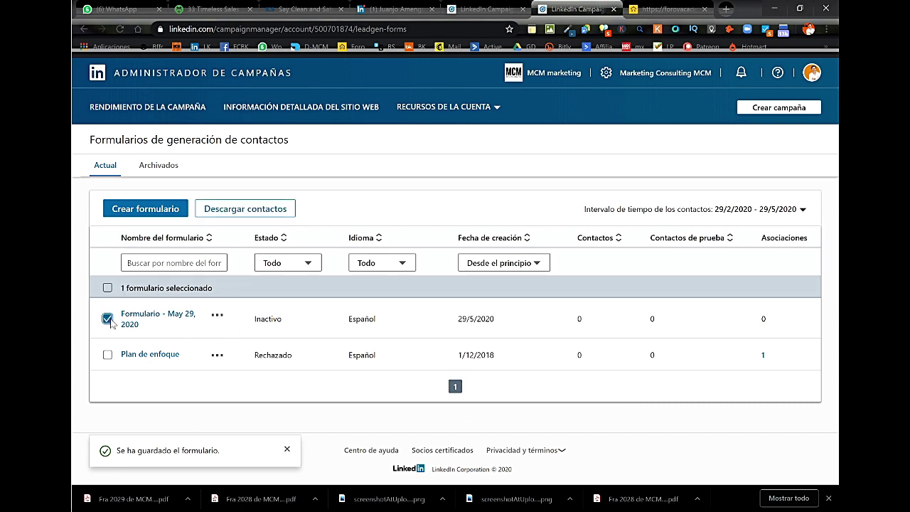
pyautogui.click(769, 110)
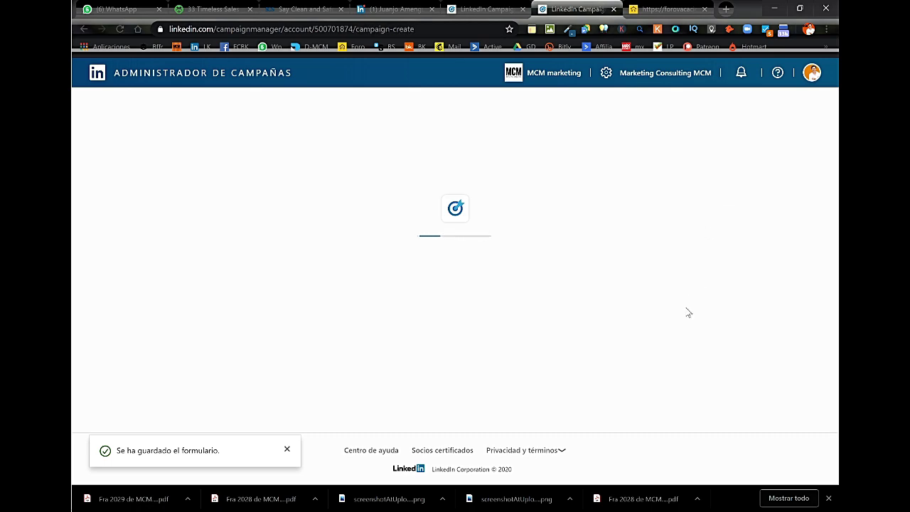
pyautogui.click(487, 8)
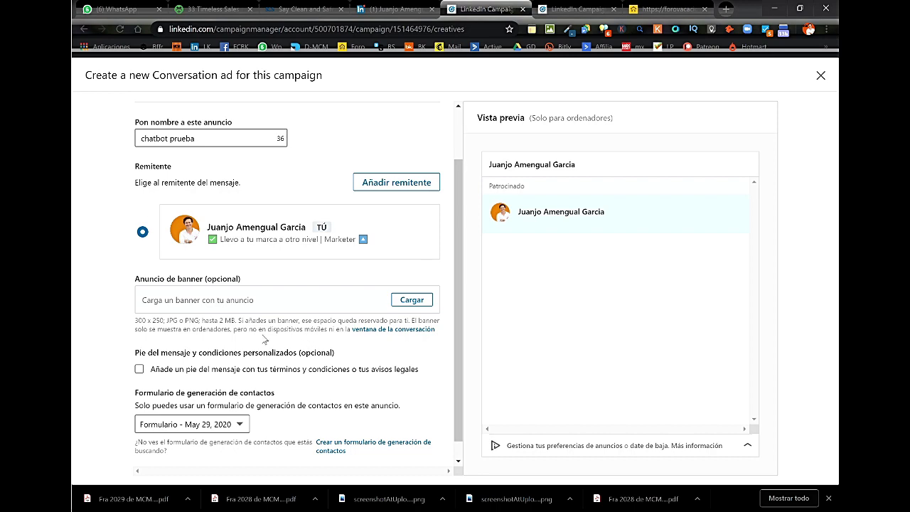
pyautogui.scroll(-1, 265, 340)
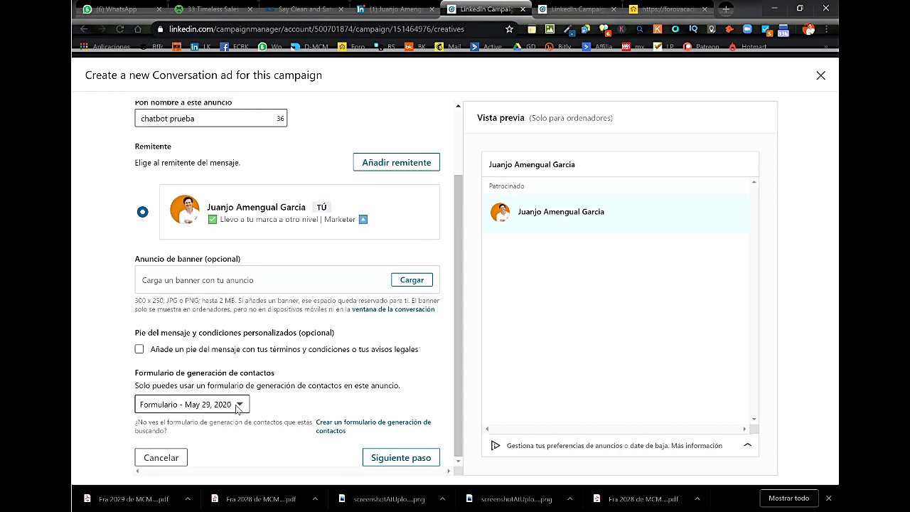
pyautogui.click(398, 457)
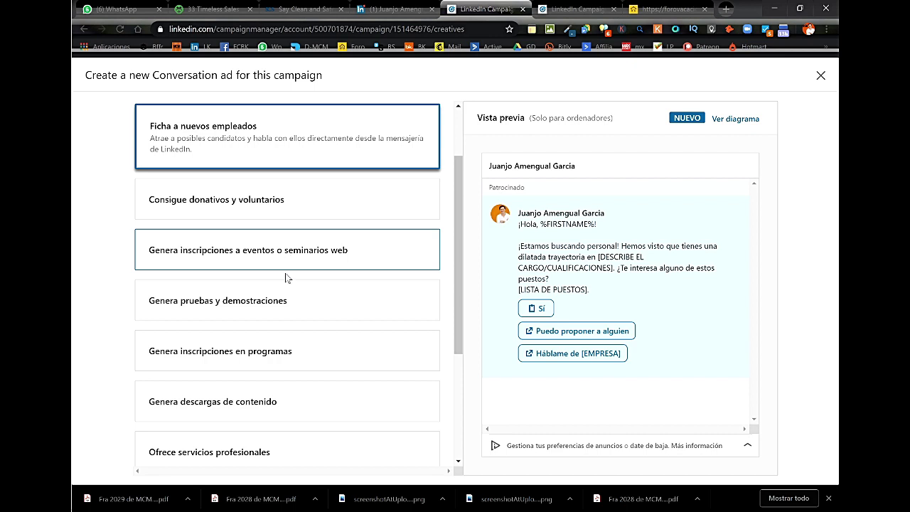
# Browse the conversation ad templates and select Genera descargas de contenido.
pyautogui.scroll(-3, 300, 355)
pyautogui.scroll(-1, 301, 357)
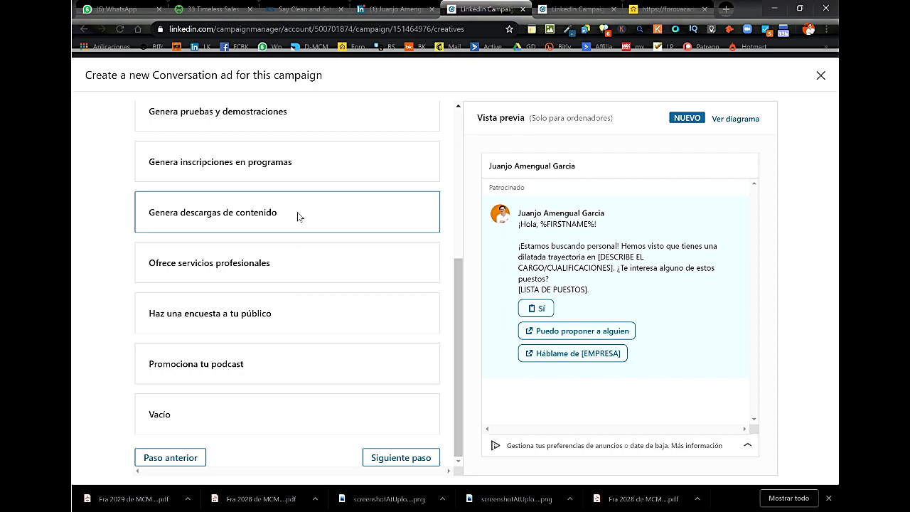
pyautogui.scroll(4, 297, 212)
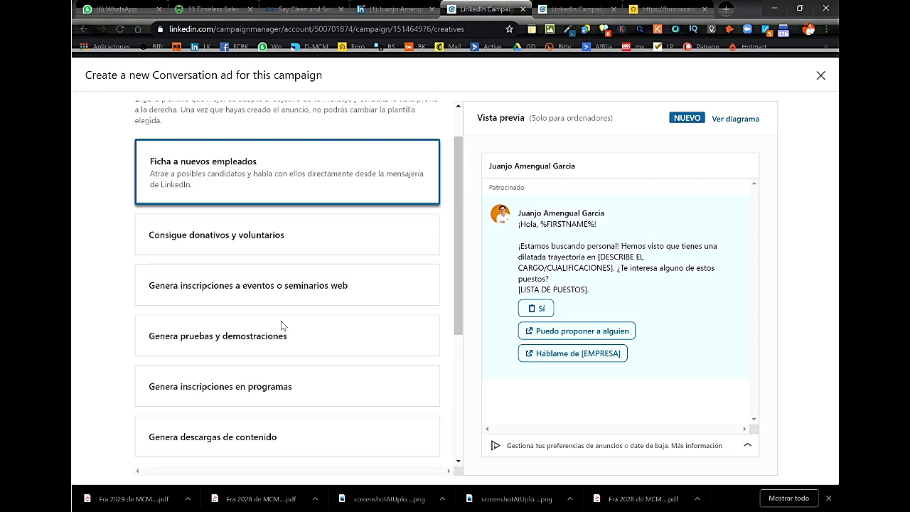
pyautogui.scroll(-2, 291, 254)
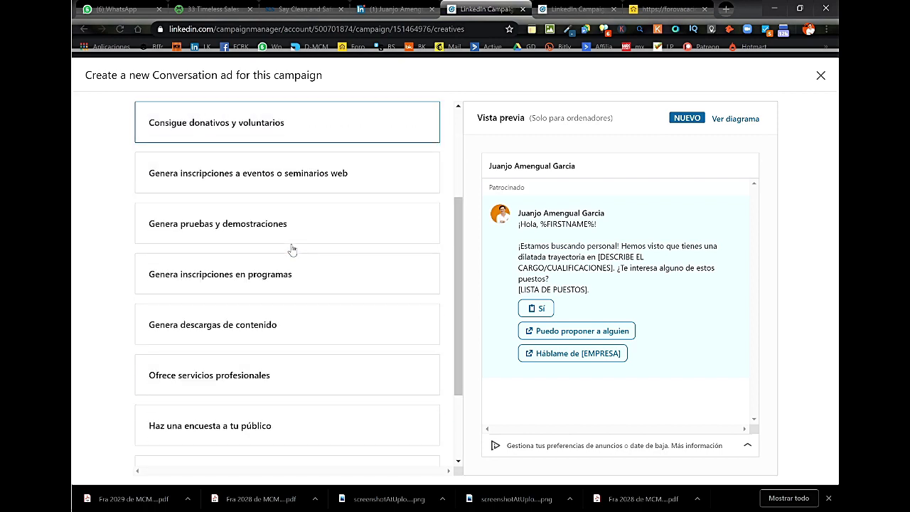
pyautogui.click(261, 330)
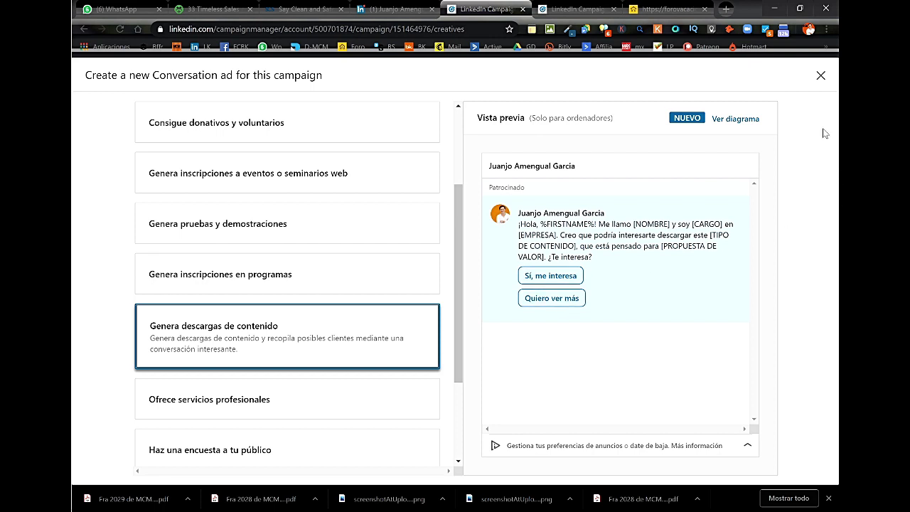
# Examine the content download template's full conversation diagram and continue to the message editing step.
pyautogui.click(727, 121)
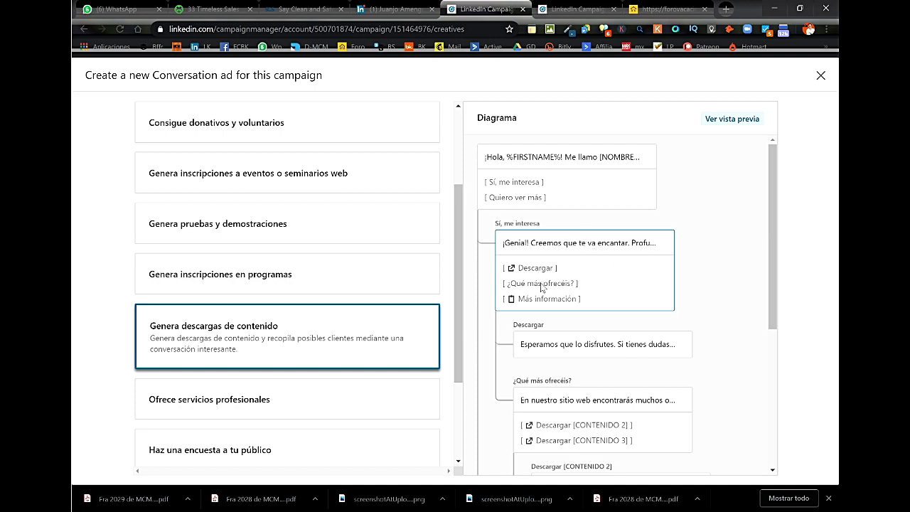
pyautogui.scroll(-4, 610, 298)
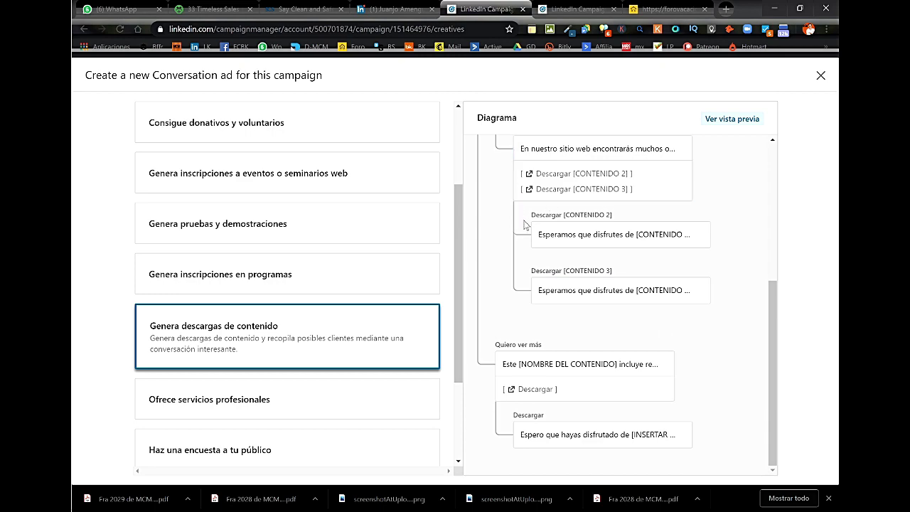
pyautogui.scroll(5, 526, 224)
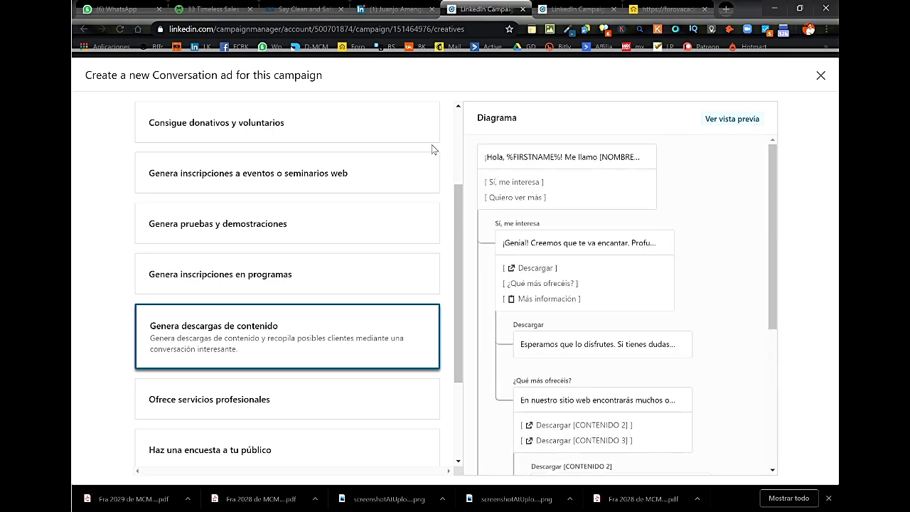
pyautogui.scroll(-2, 359, 226)
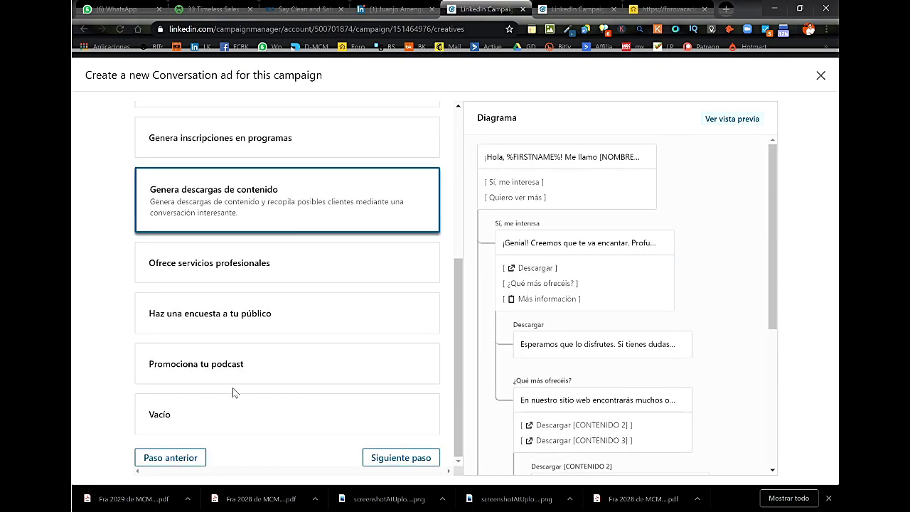
pyautogui.click(417, 460)
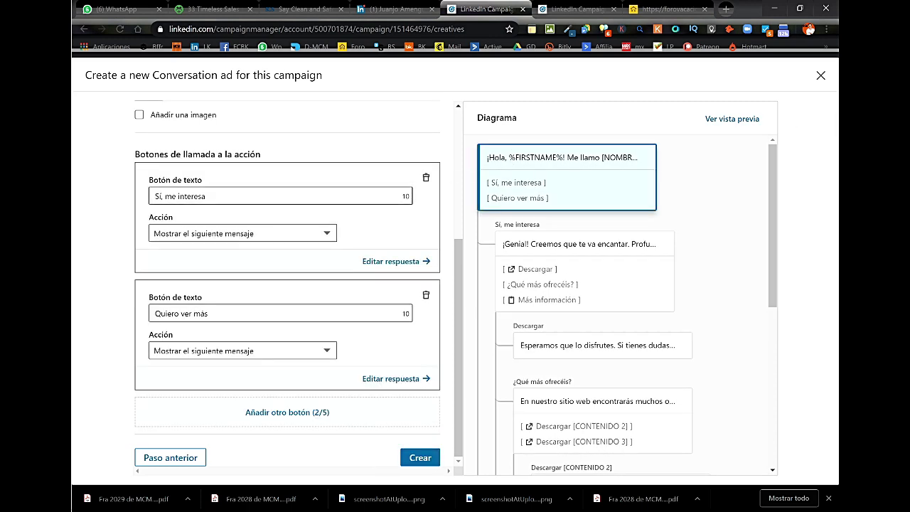
# Check the actions available for the Sí, me interesa button and the requirements for adding an image to the opening message.
pyautogui.click(215, 234)
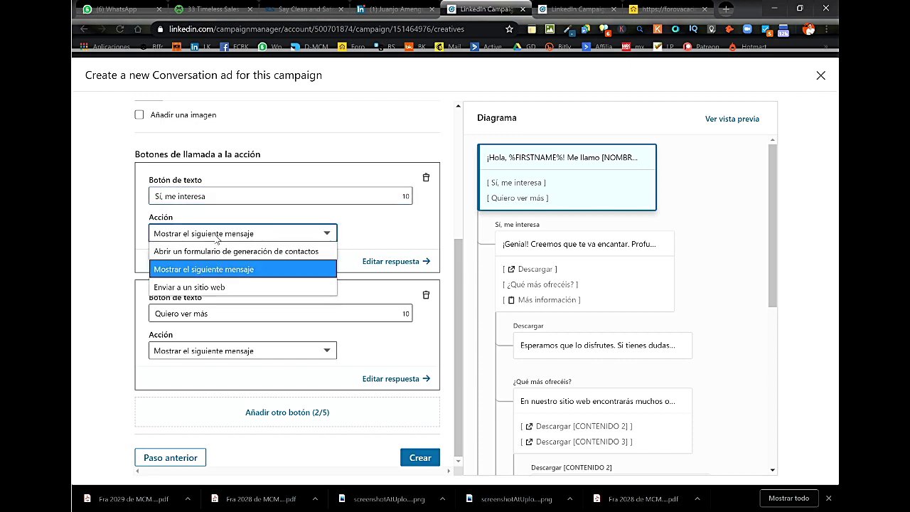
pyautogui.click(213, 269)
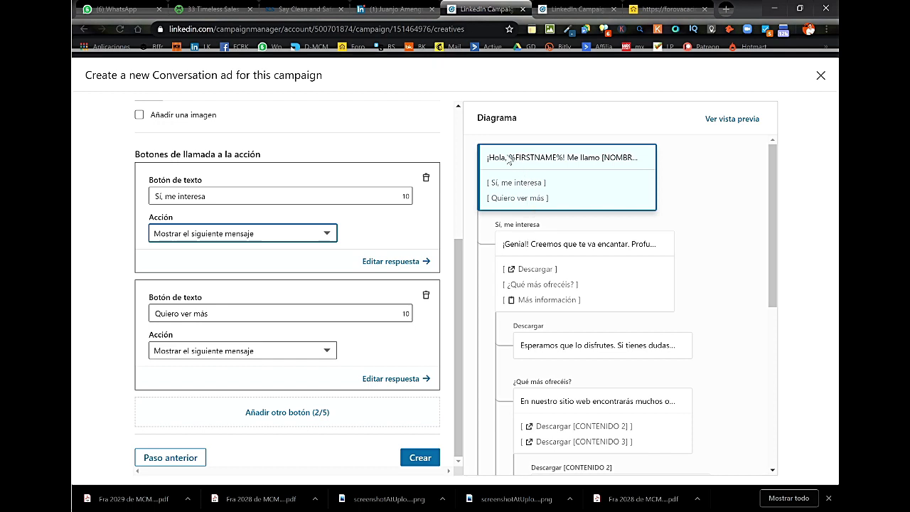
pyautogui.click(139, 116)
pyautogui.click(140, 117)
pyautogui.click(140, 117)
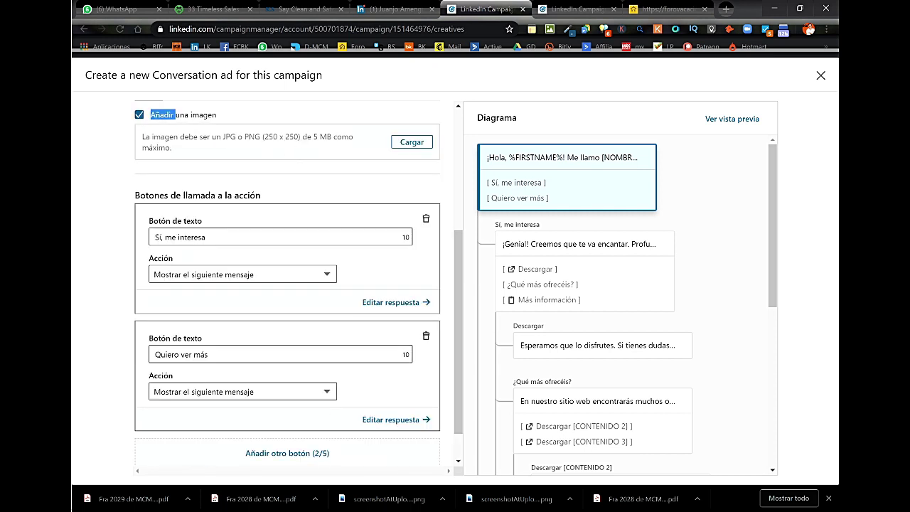
pyautogui.click(140, 115)
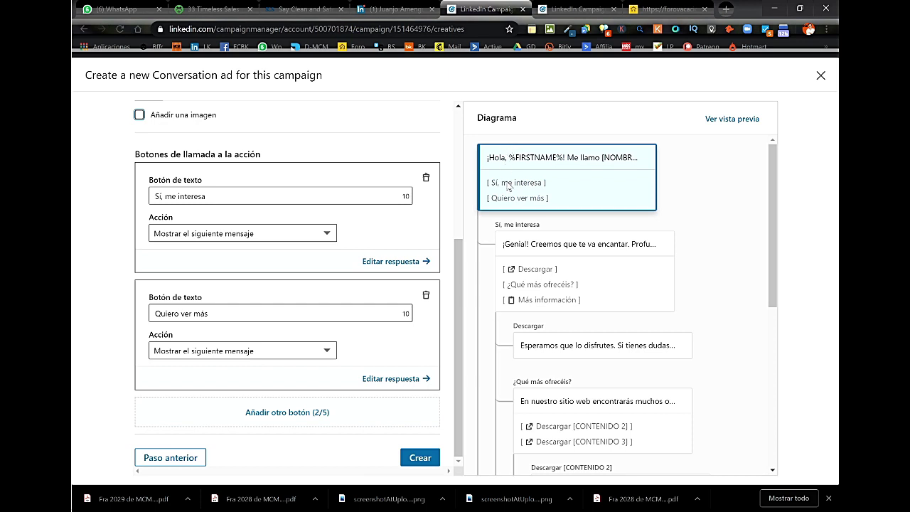
# Review the remaining branches of the conversation diagram and try to create the ad.
pyautogui.scroll(-3, 547, 295)
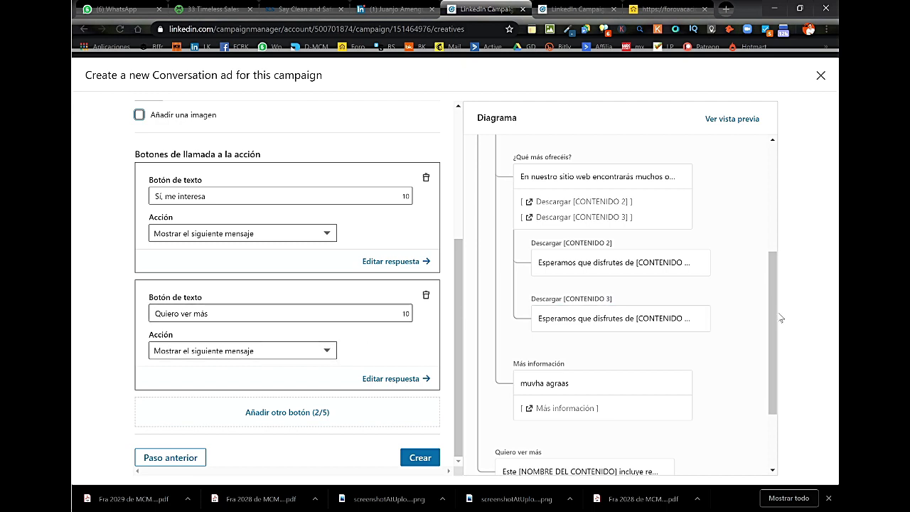
pyautogui.moveTo(771, 324); pyautogui.dragTo(773, 399)
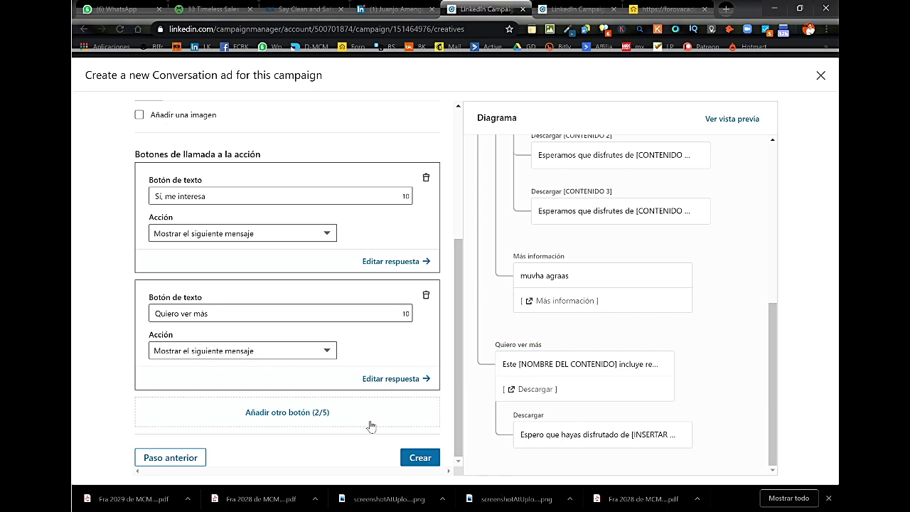
pyautogui.click(419, 457)
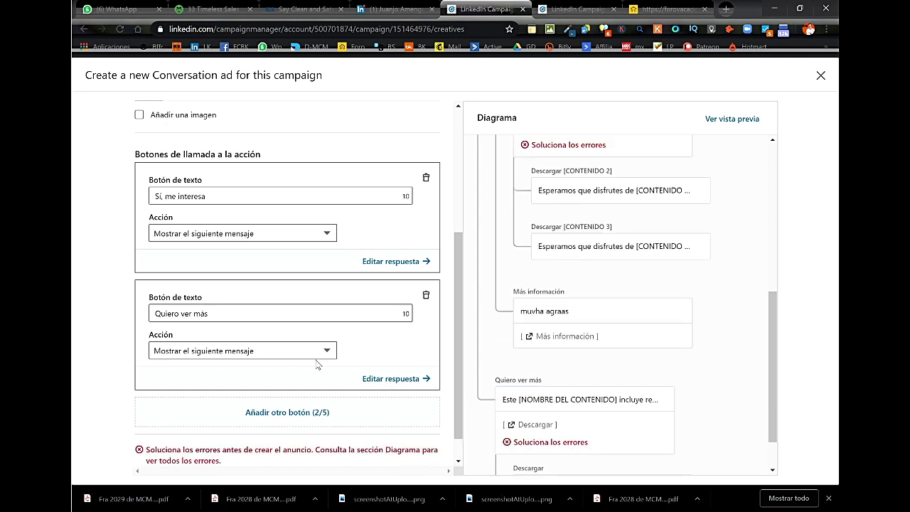
# Check the diagram for messages with errors, switch to the preview and open the reply to Sí, me interesa.
pyautogui.scroll(-1, 318, 364)
pyautogui.scroll(3, 590, 254)
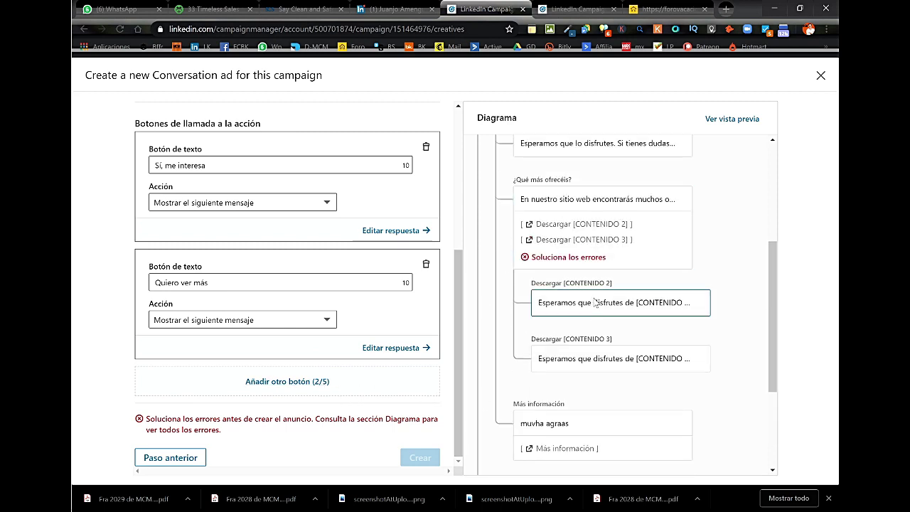
pyautogui.moveTo(771, 263); pyautogui.dragTo(764, 178)
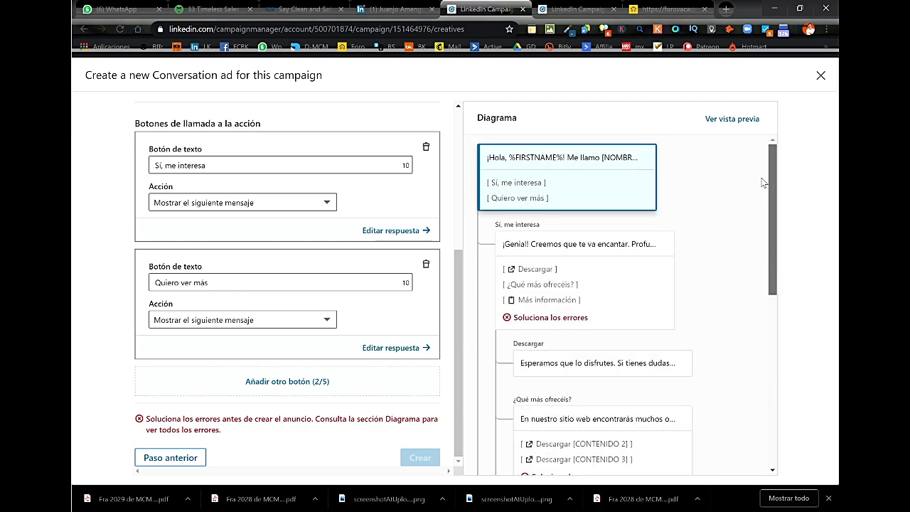
pyautogui.click(729, 119)
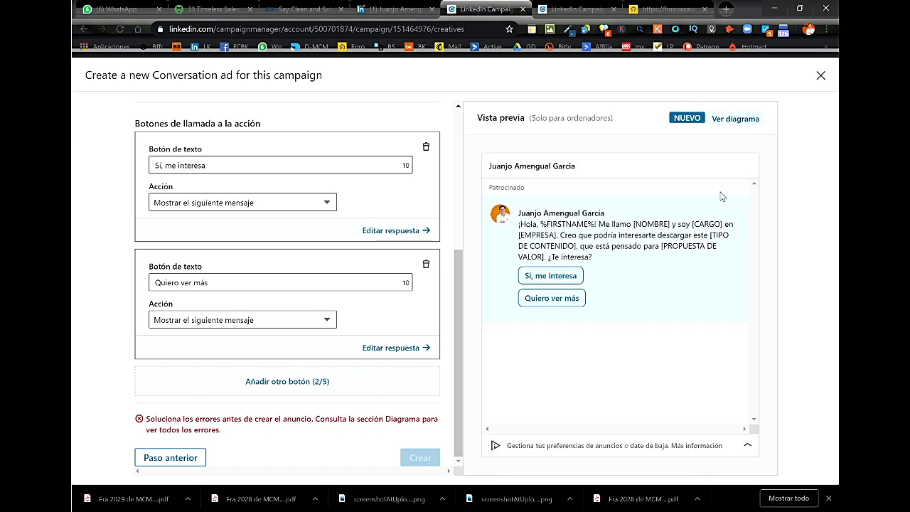
pyautogui.click(551, 277)
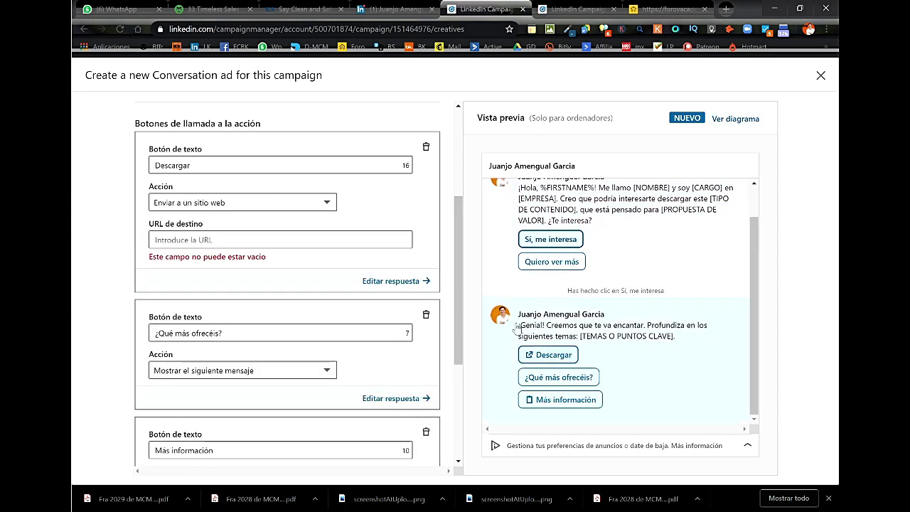